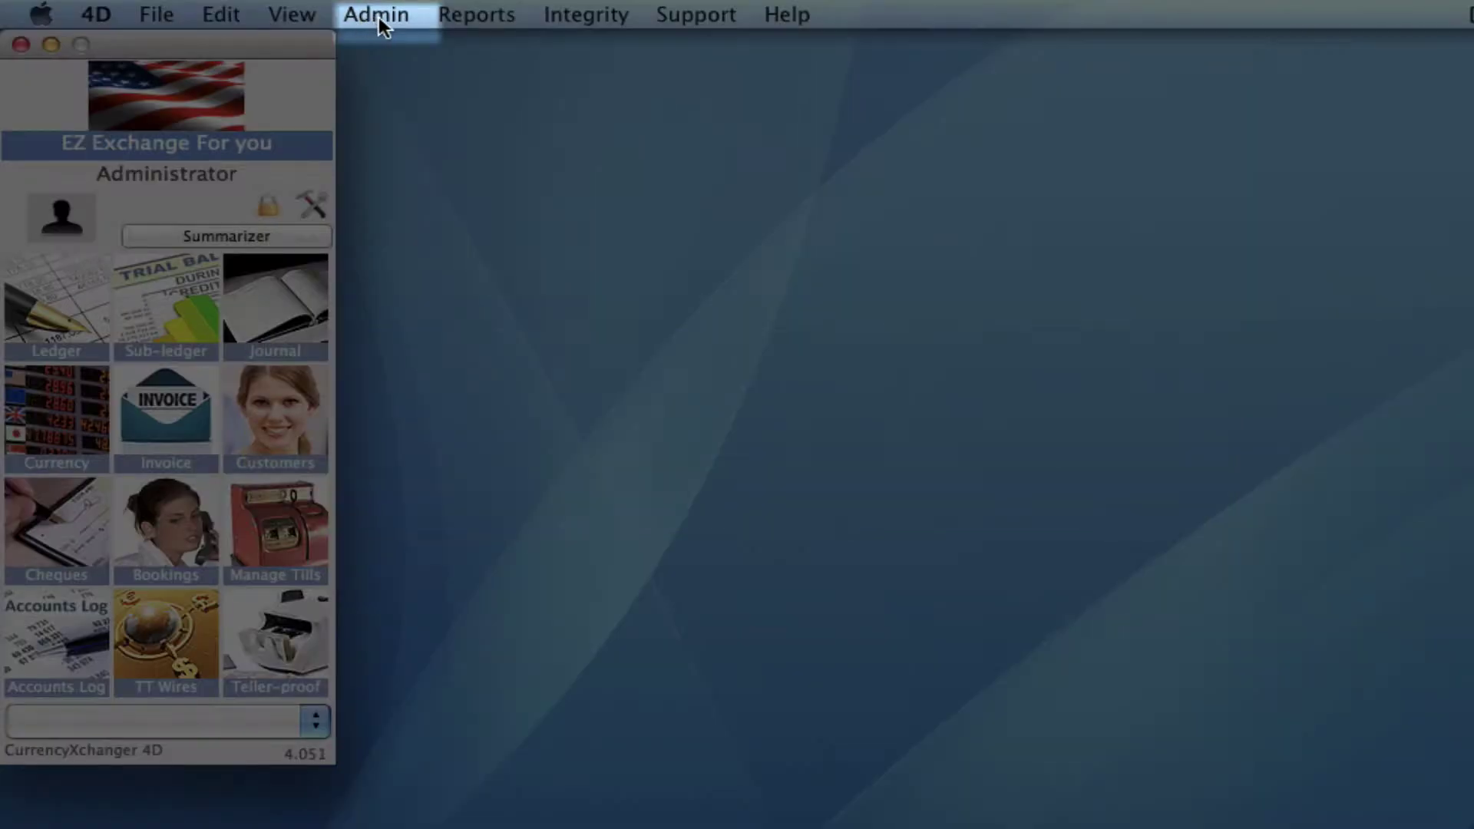
Step: Open the Admin menu in the menu bar
left_click(379, 16)
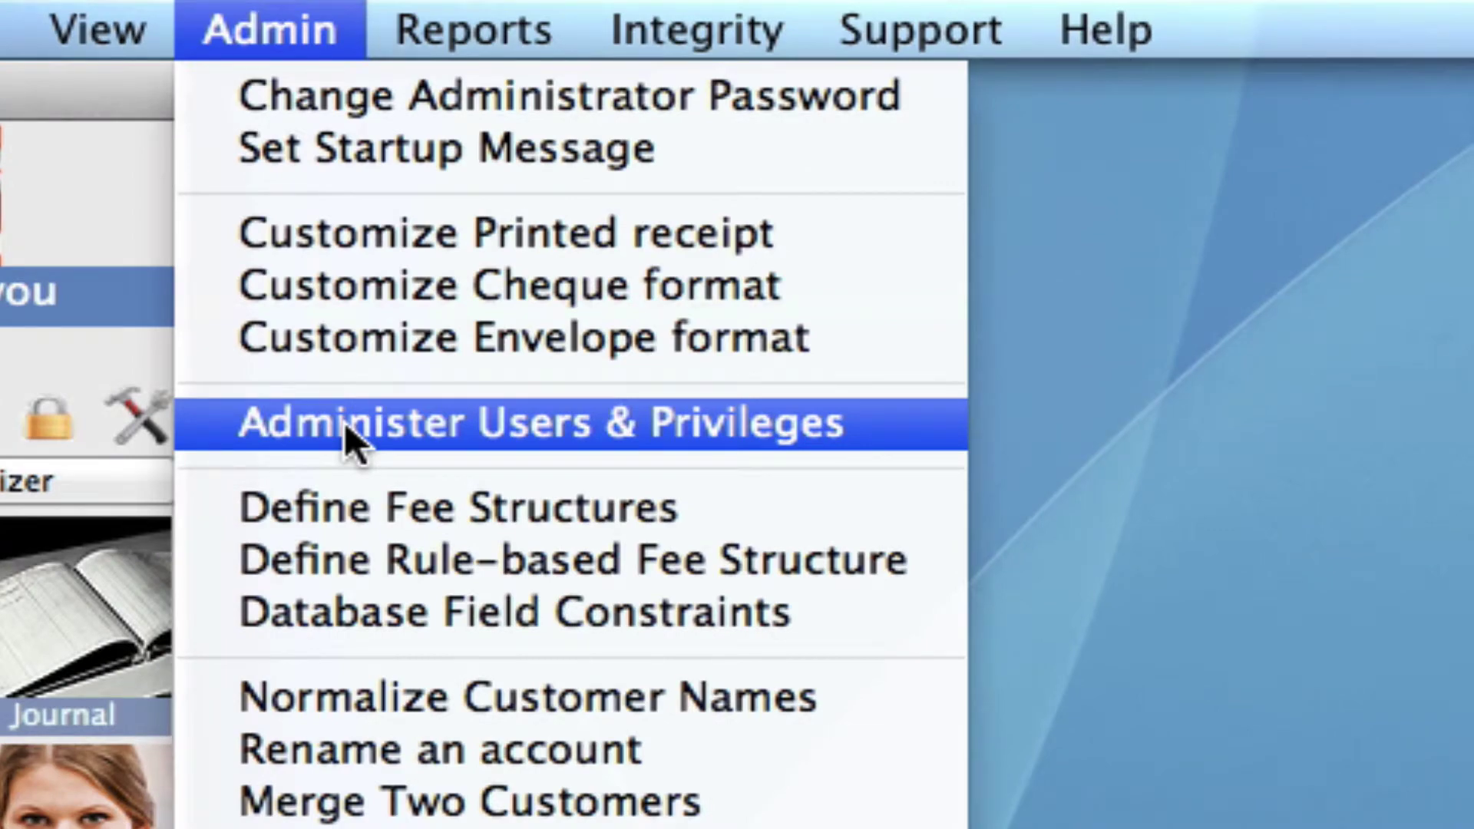
Step: Choose Administer Users & Privileges to list the five existing users
left_click(344, 421)
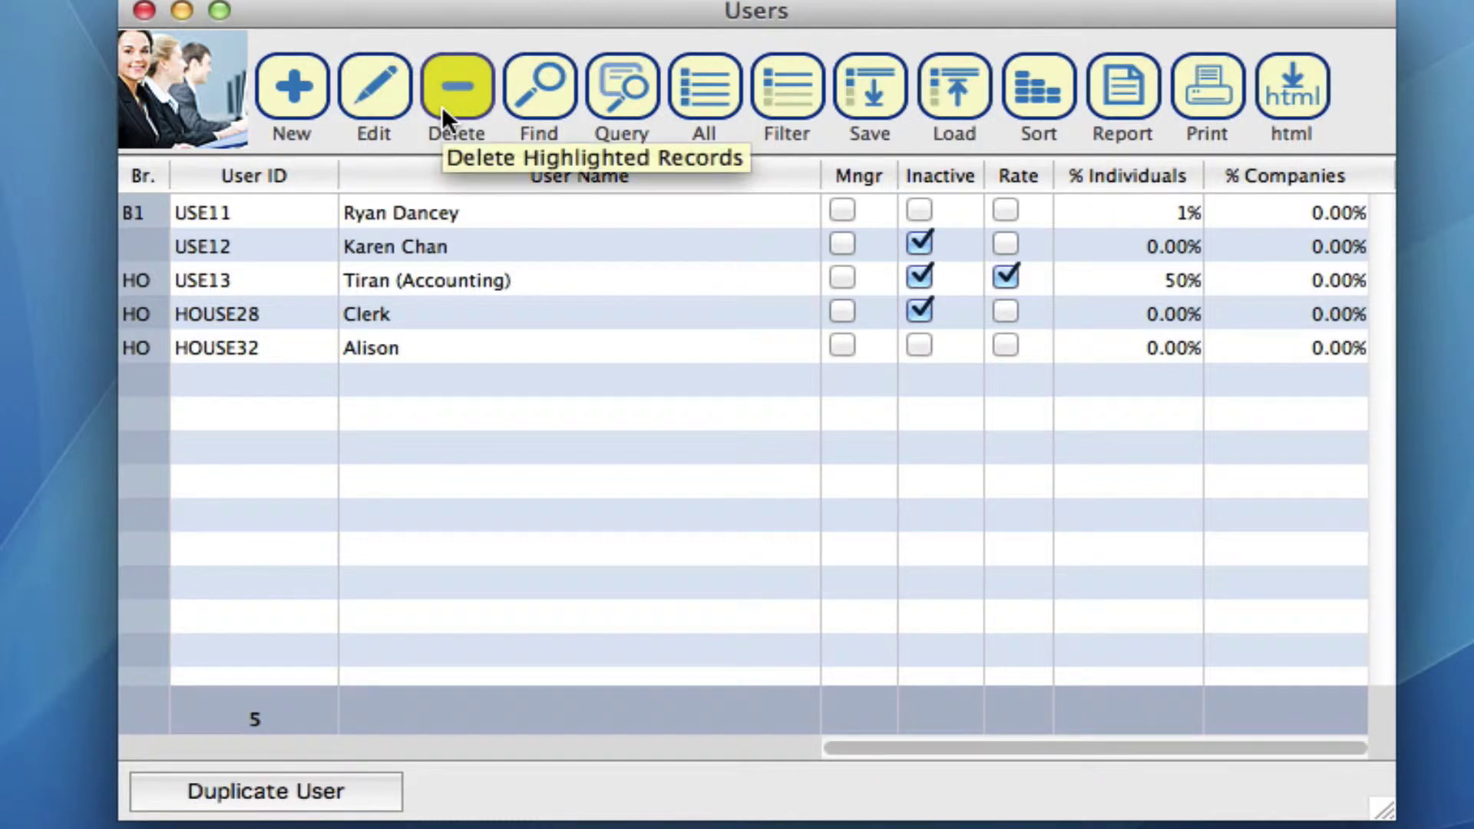
Step: Create a new user record with a user name, a password and the reminder 'first pet'
left_click(287, 87)
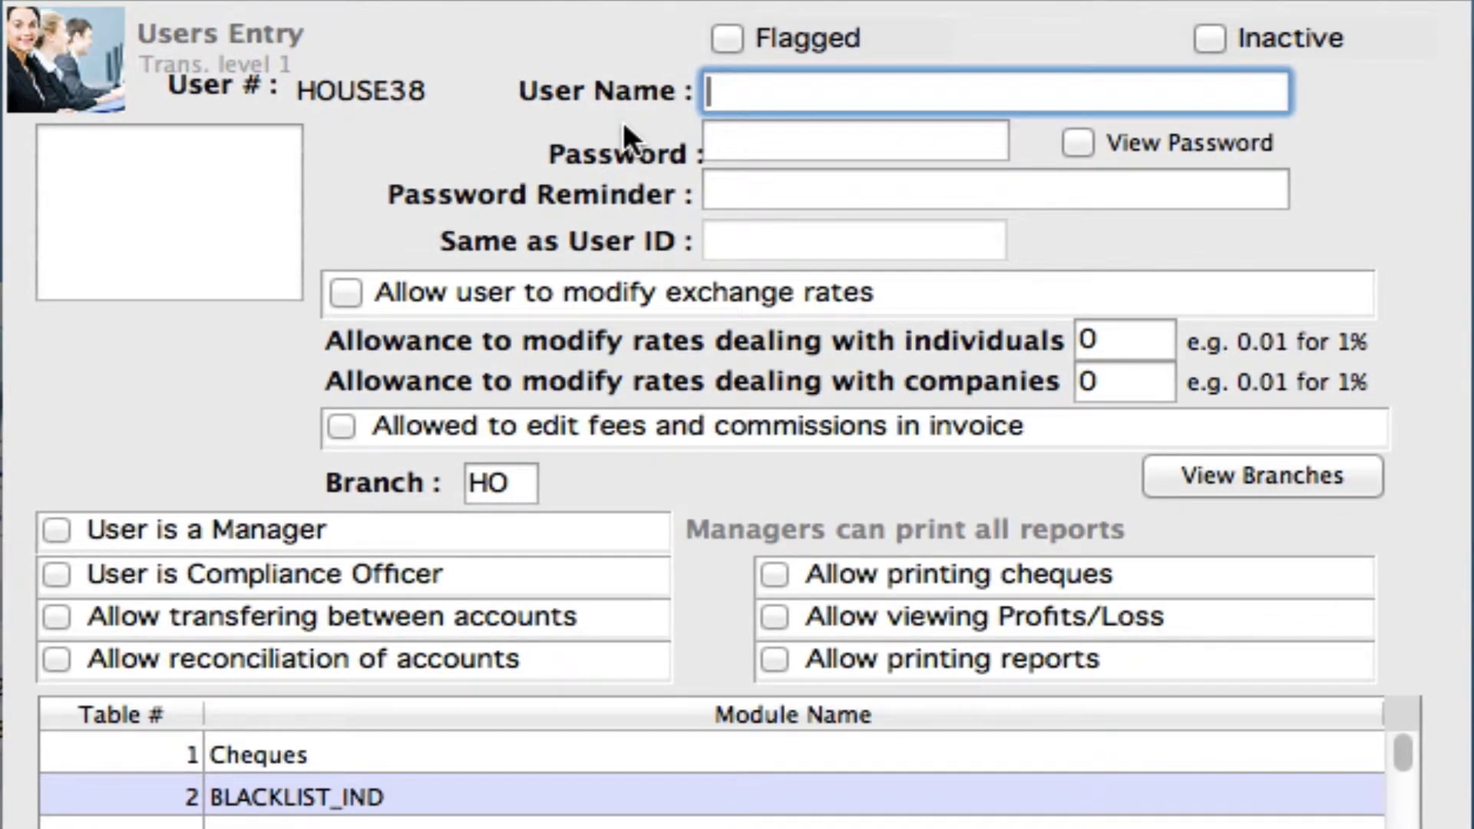
type("Sally")
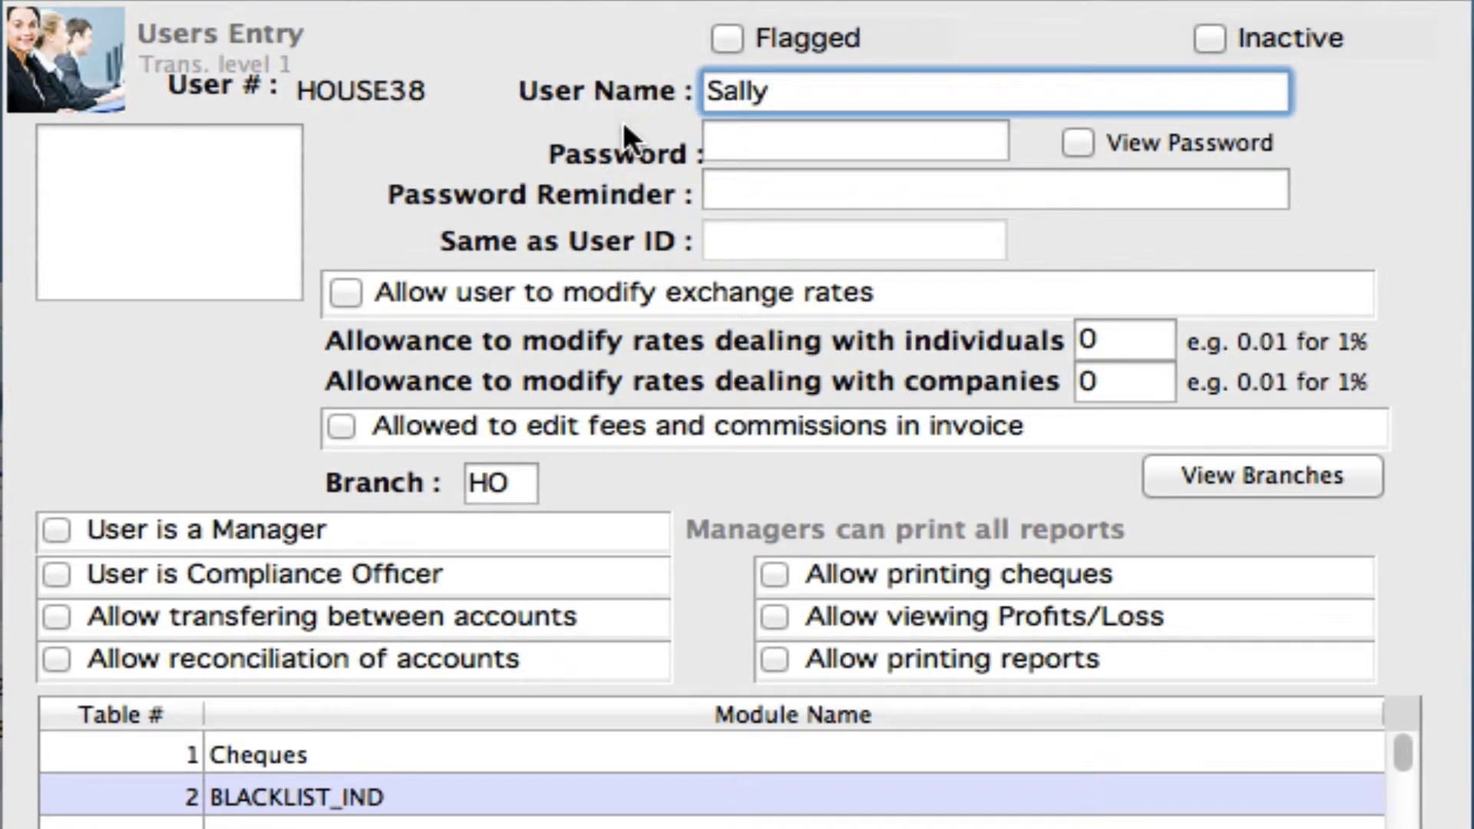
key("Tab")
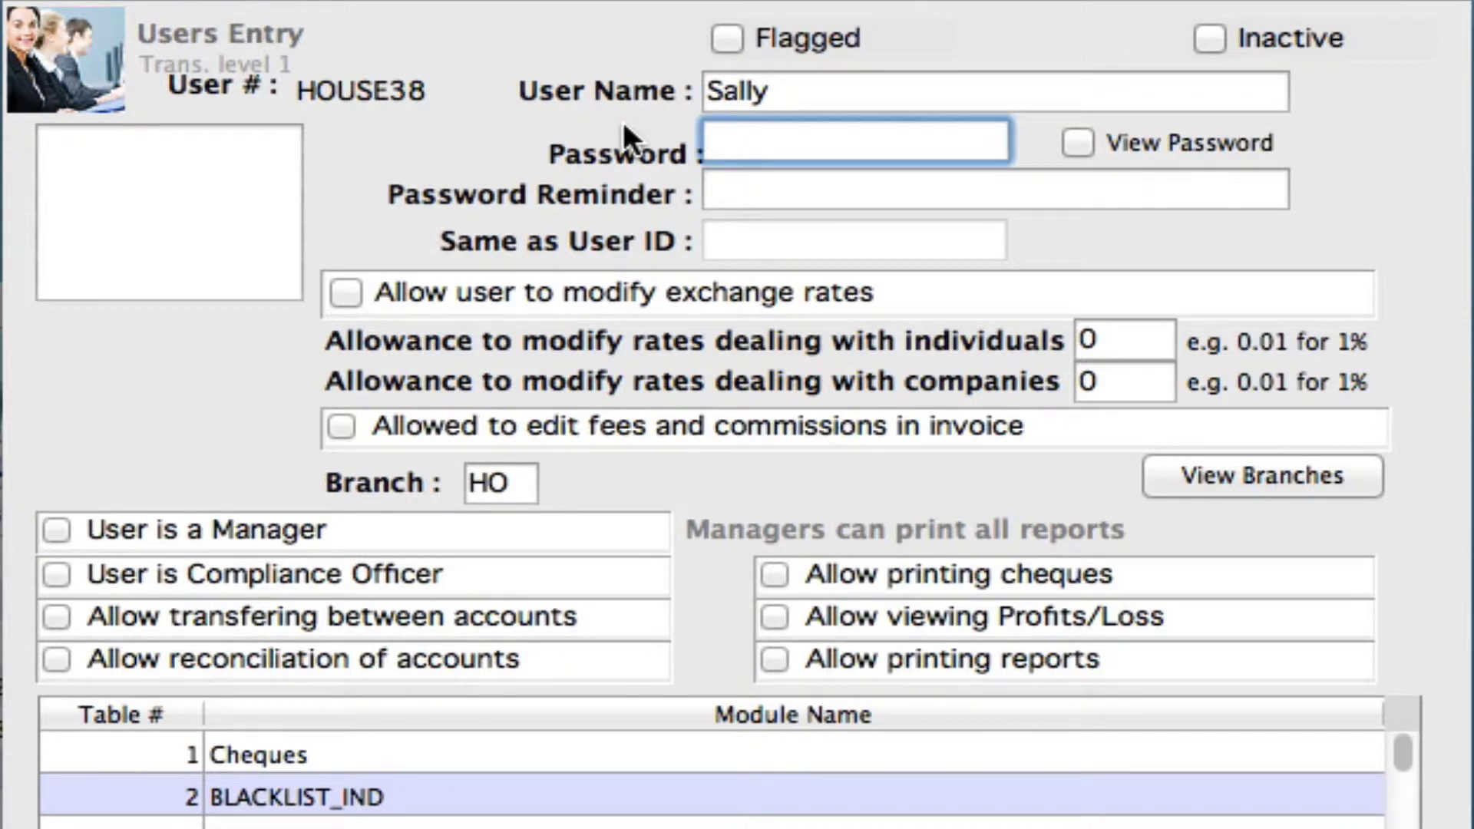
type("*****")
key("Tab")
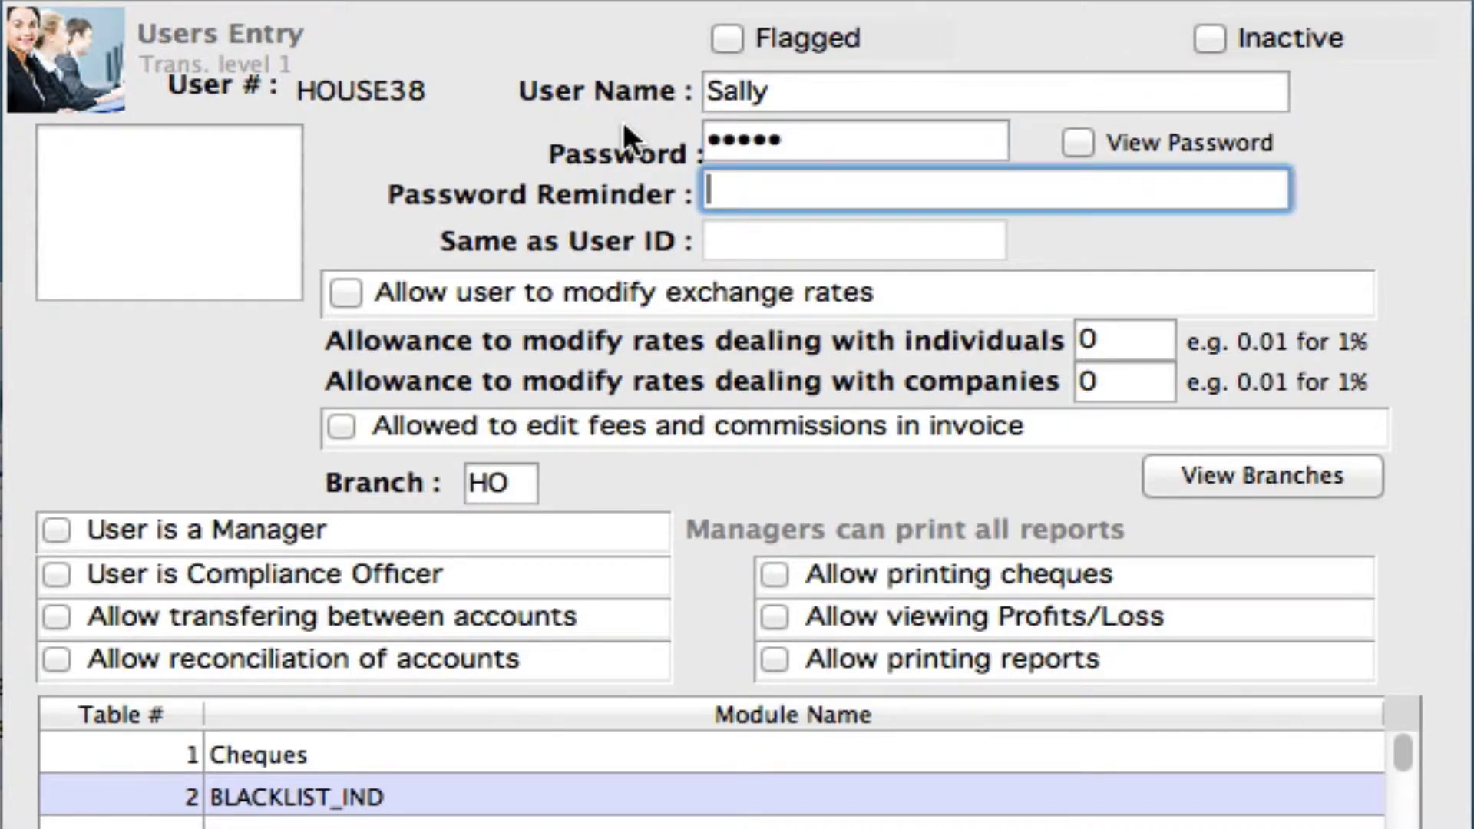
type("first pet")
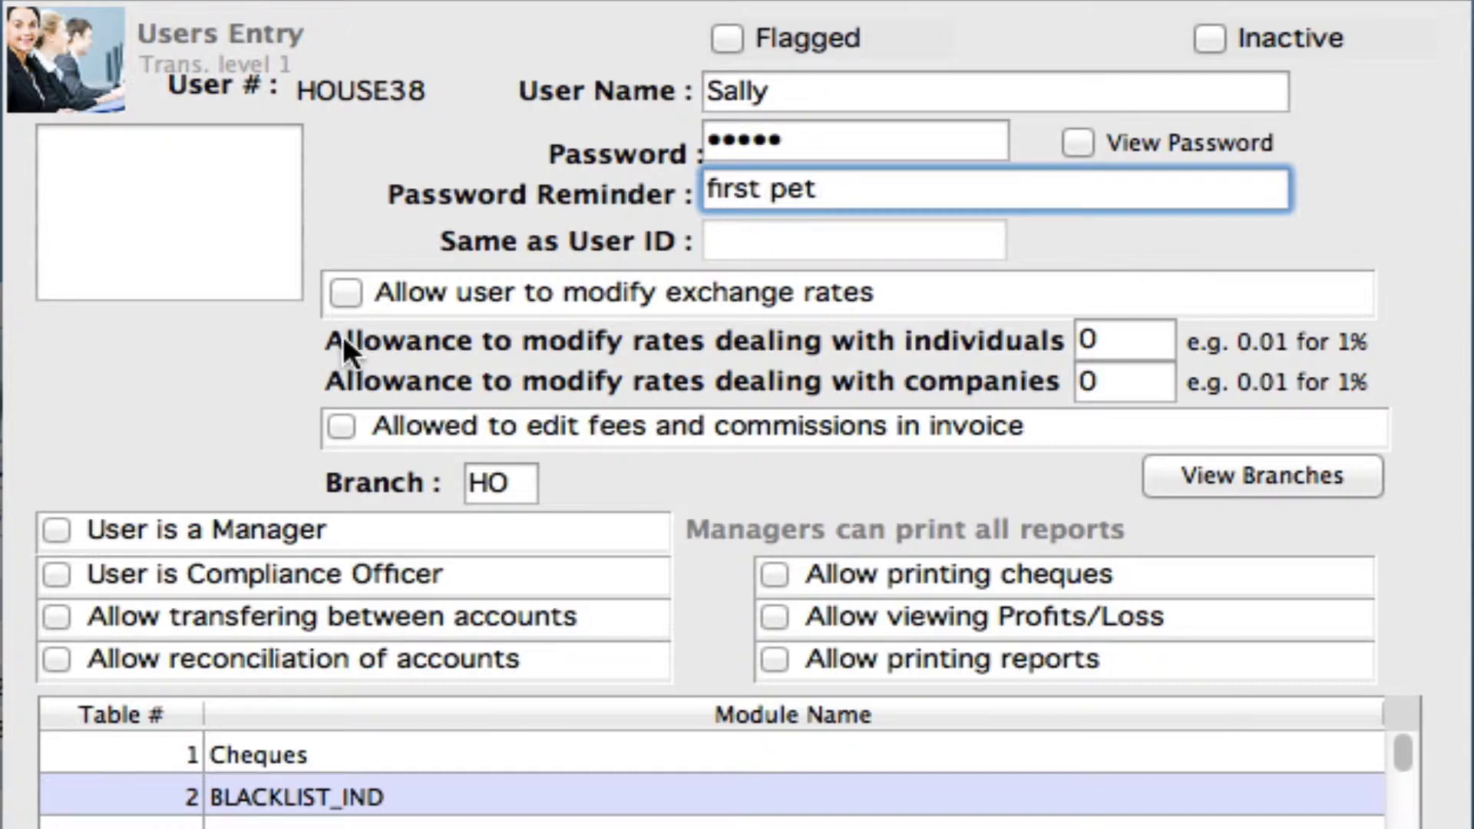
Step: Allow the new user to modify exchange rates, with allowances .02 for individuals and .15 for companies
left_click(343, 292)
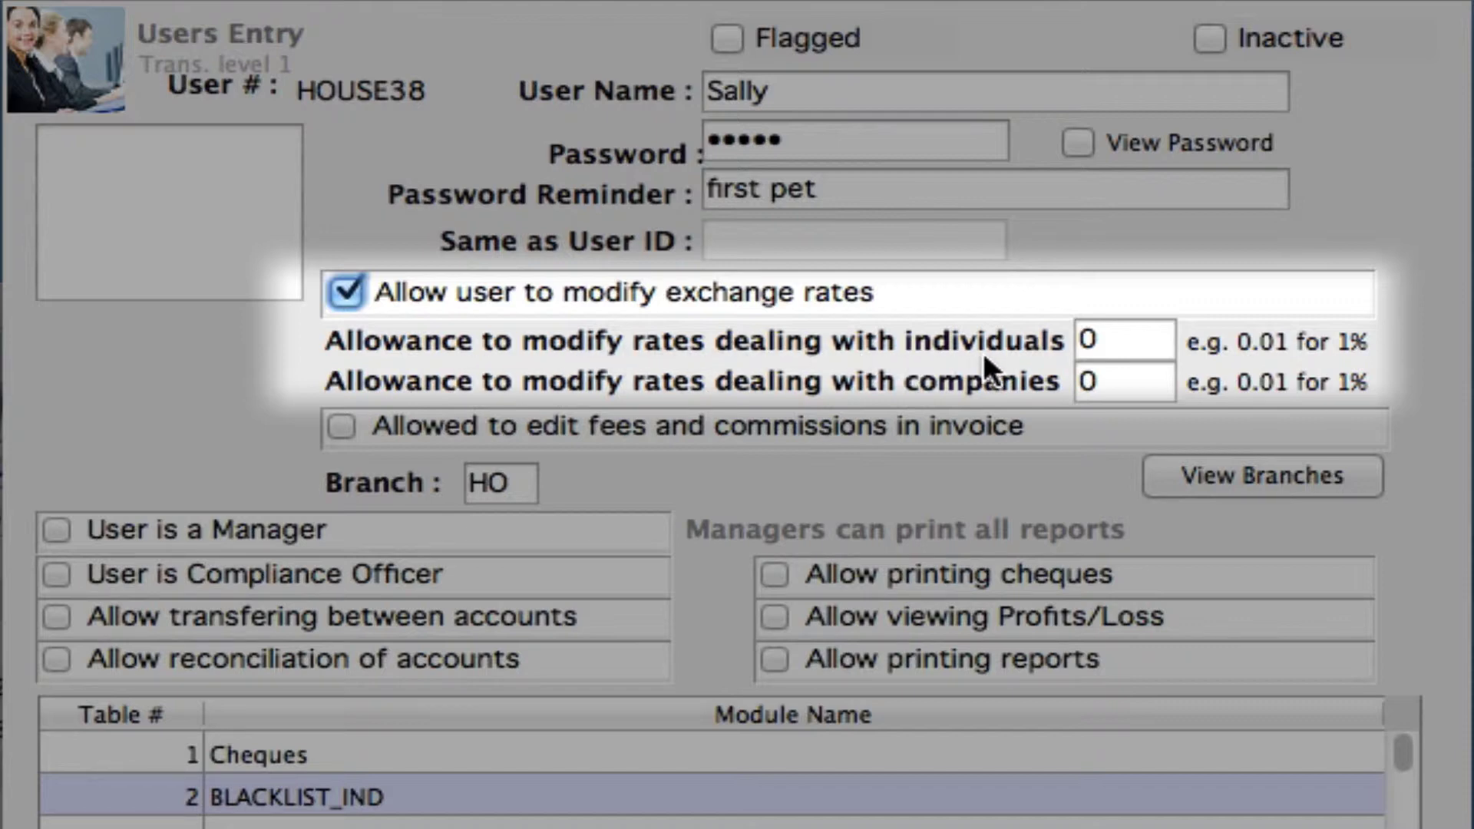
left_click(1119, 333)
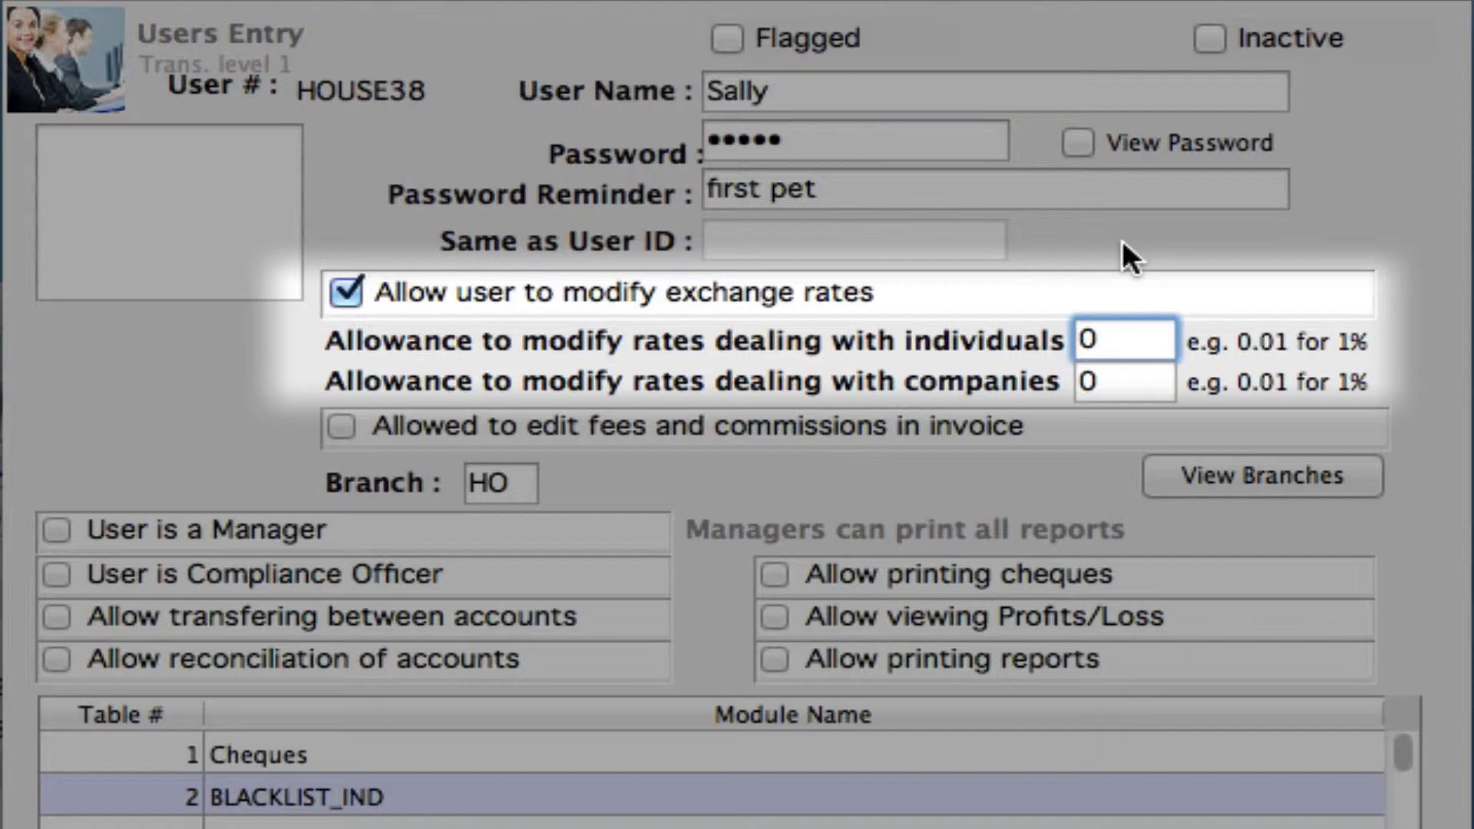
type(".02")
left_click(1117, 381)
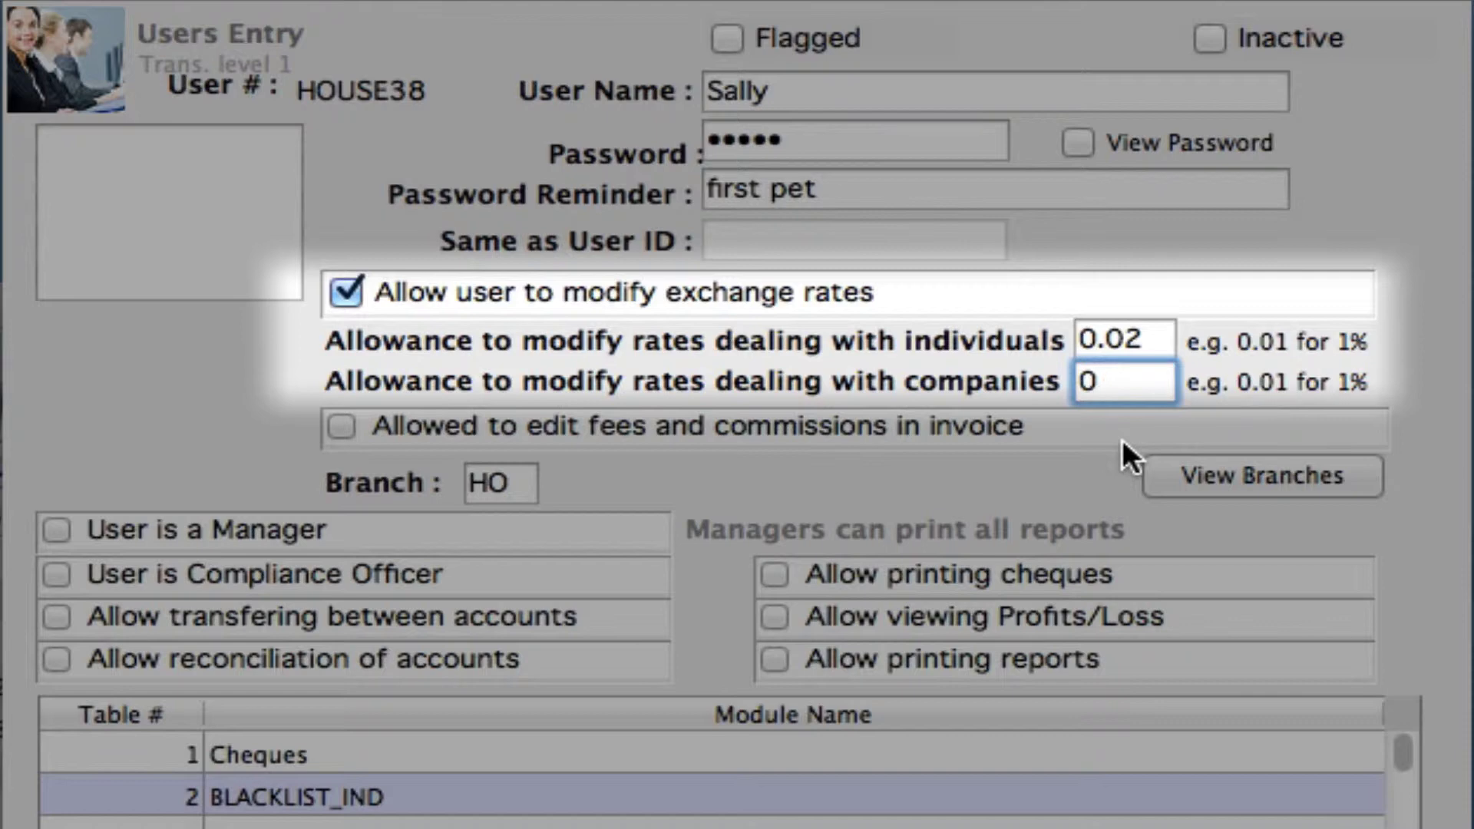
type(".15")
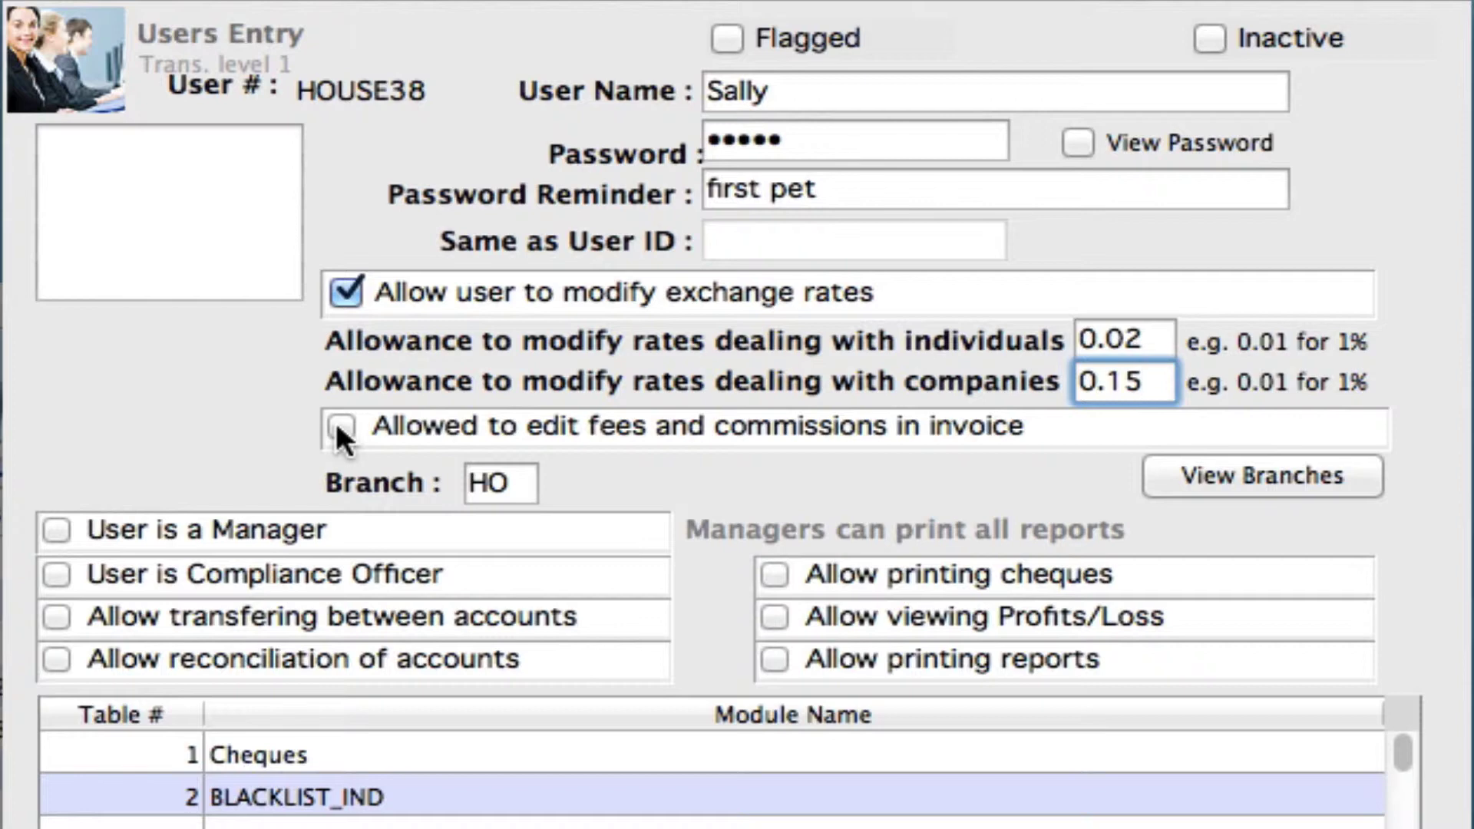
Step: Tick 'User is a Manager' and 'Allow reconciliation of accounts' for the new user
left_click(55, 528)
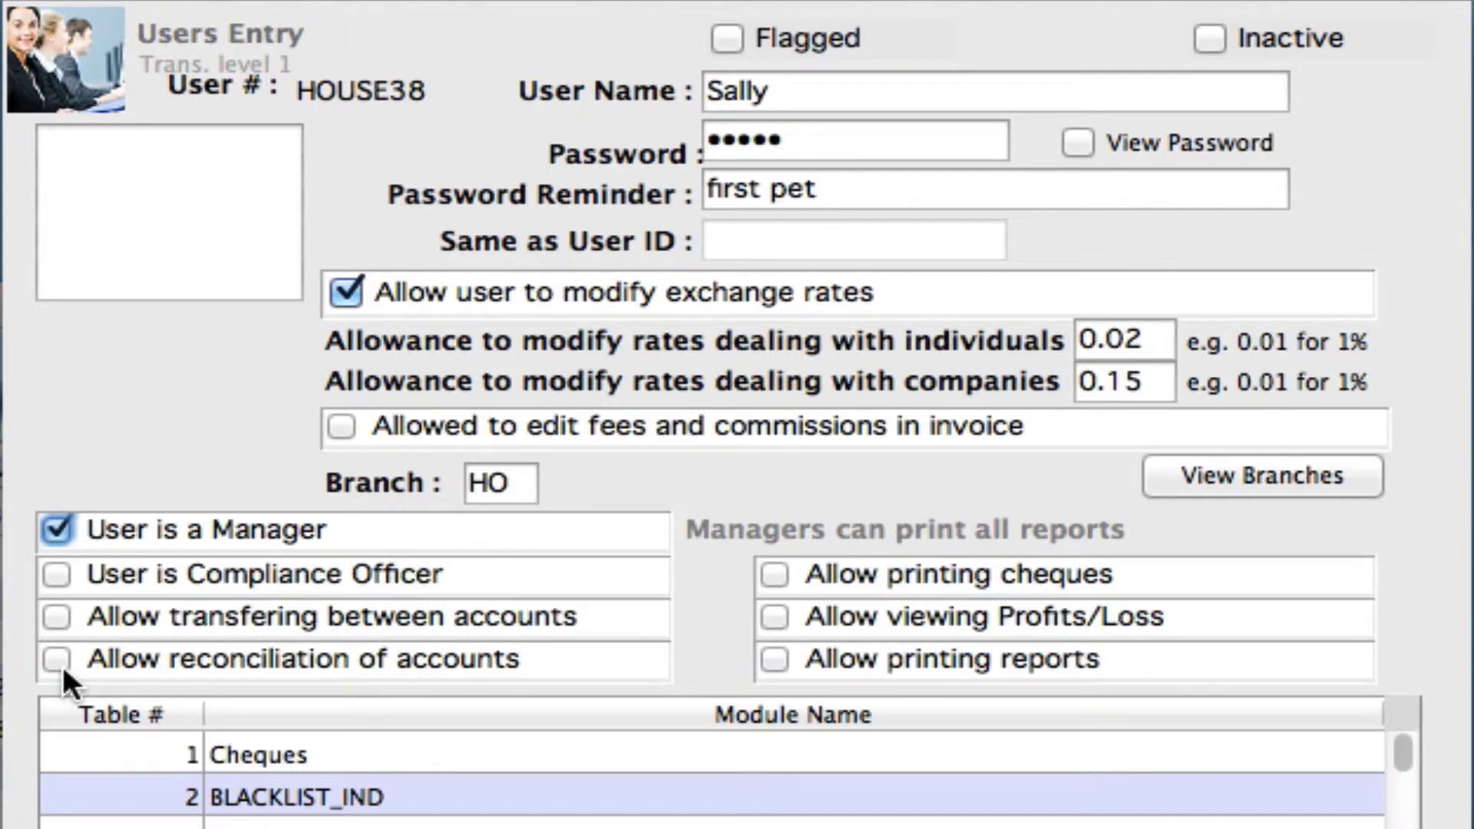
left_click(58, 656)
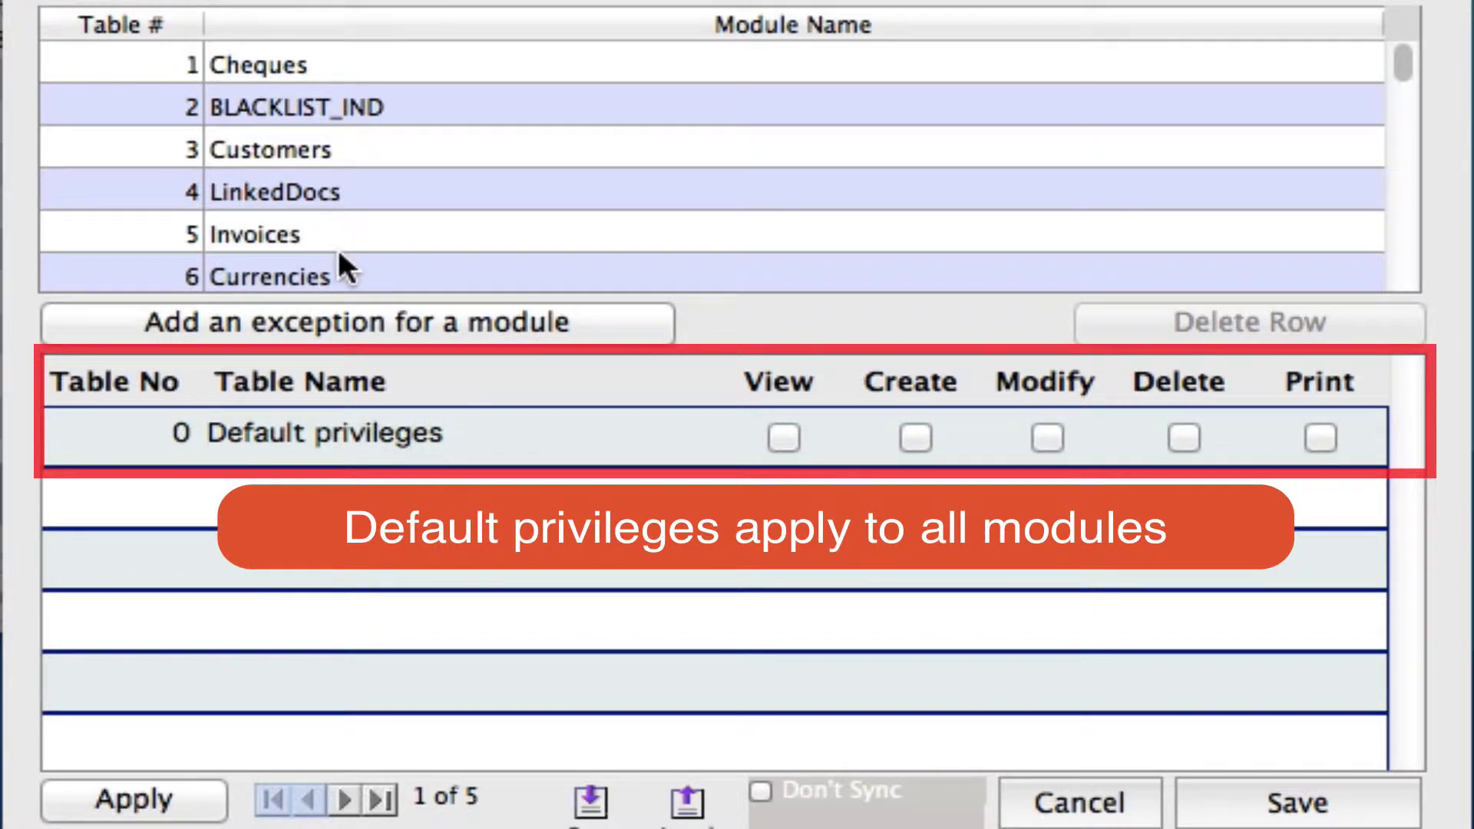
Step: Tick View, Create and Modify in the Default privileges row, leaving Delete off
left_click(778, 435)
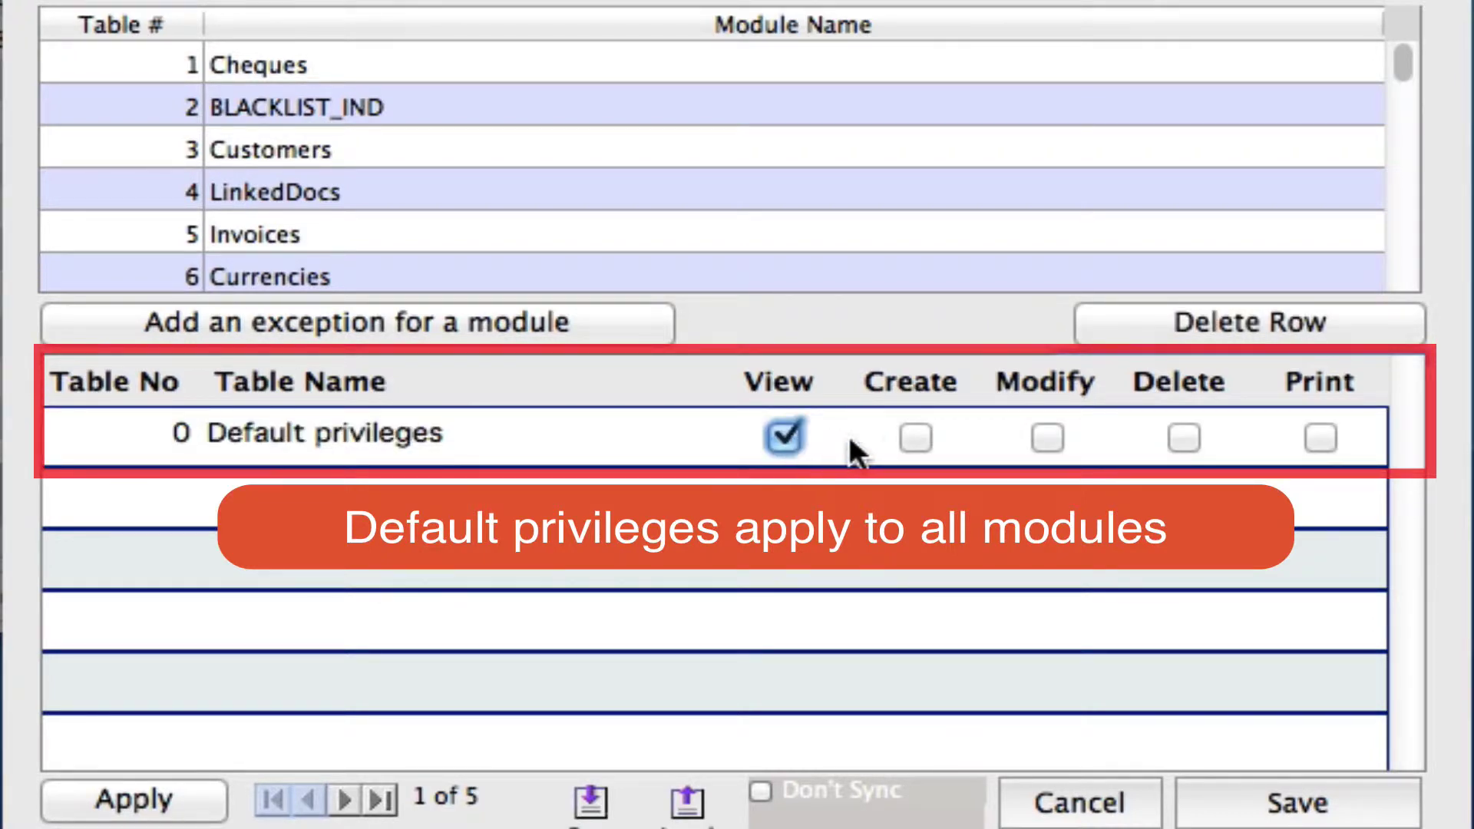
left_click(916, 438)
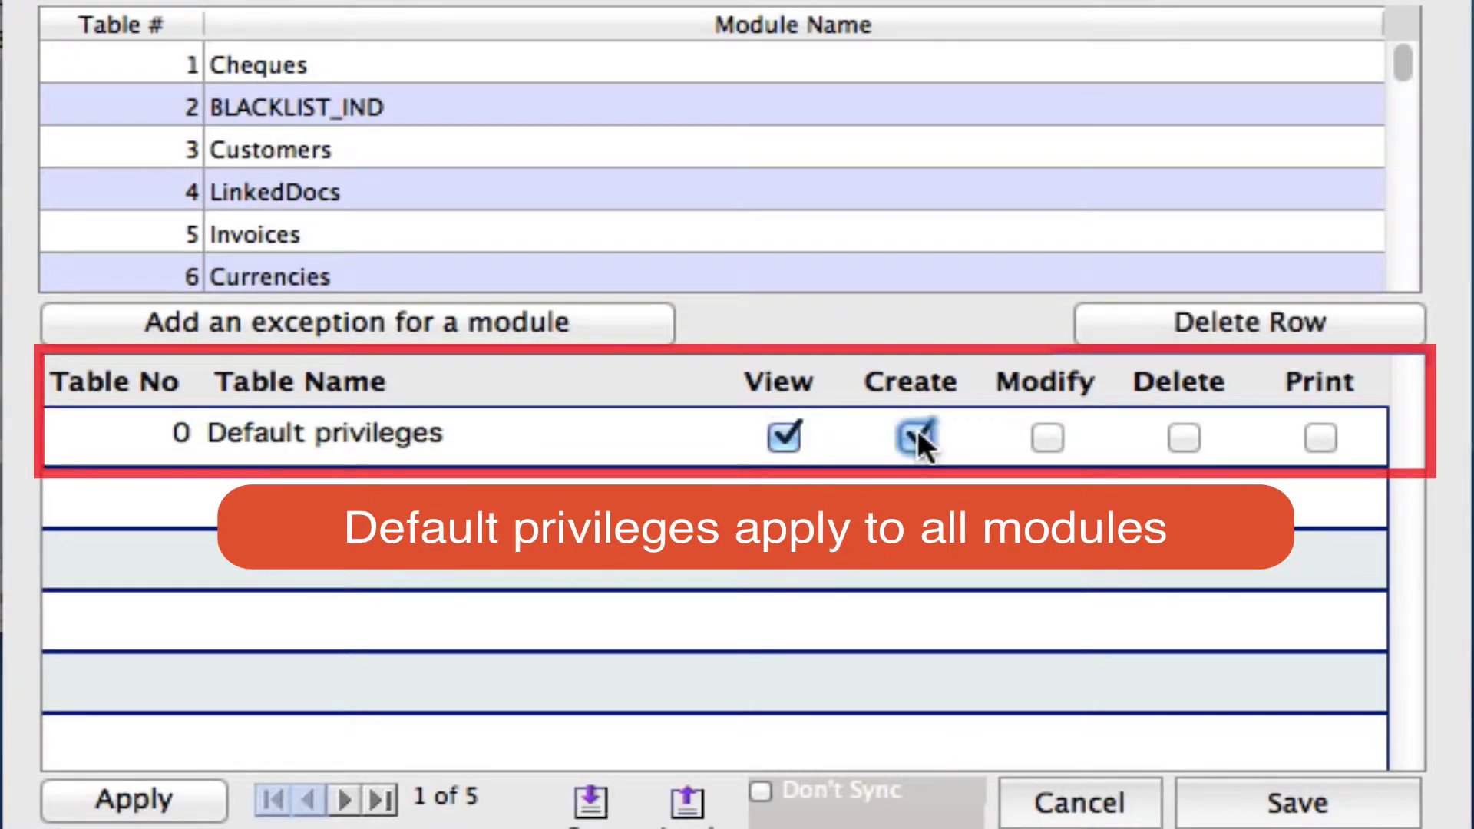
left_click(1048, 439)
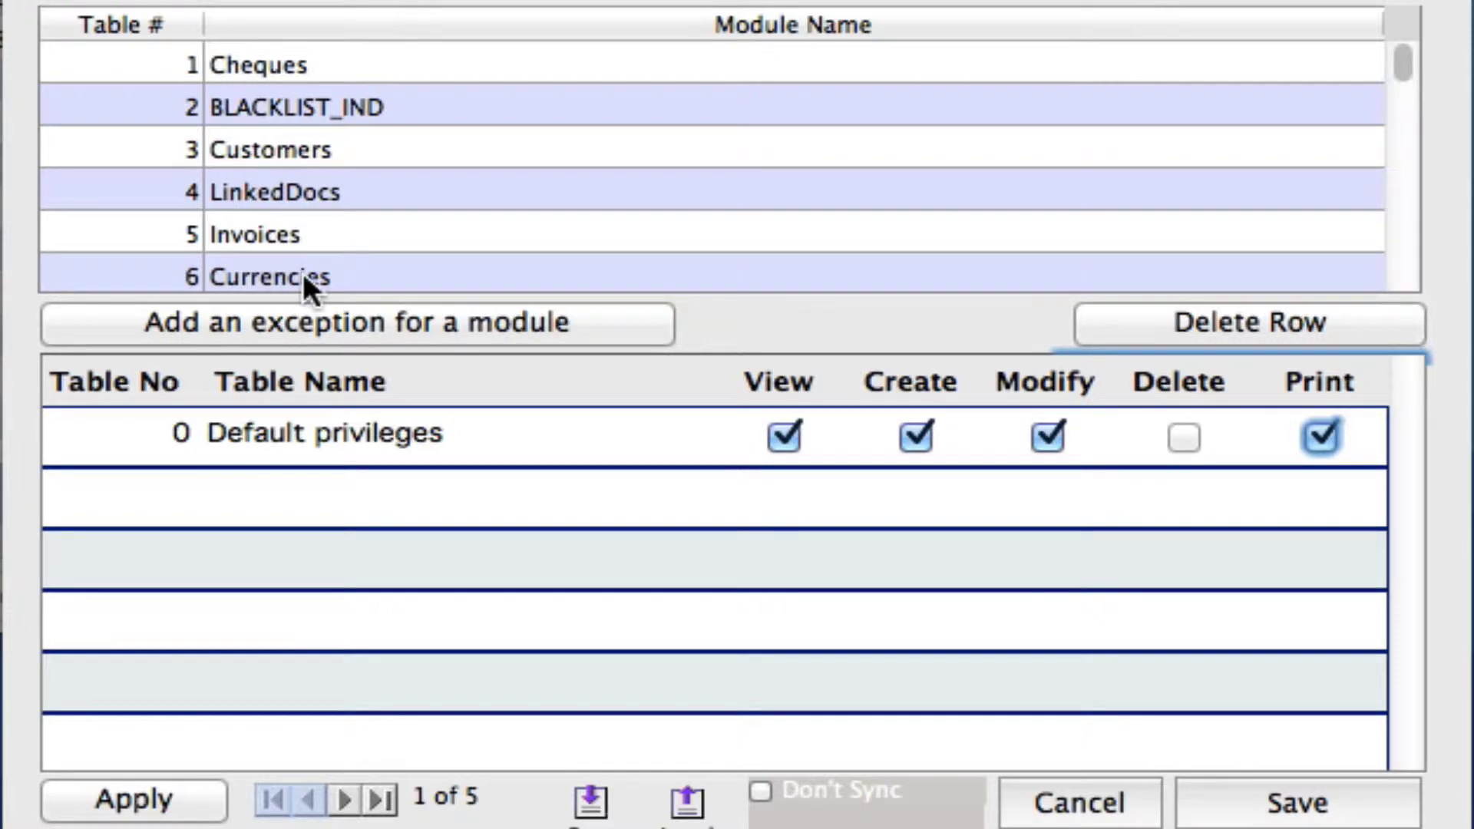
Step: Add a Currencies module exception granting View, Modify and Print, without Create or Delete
left_click(355, 267)
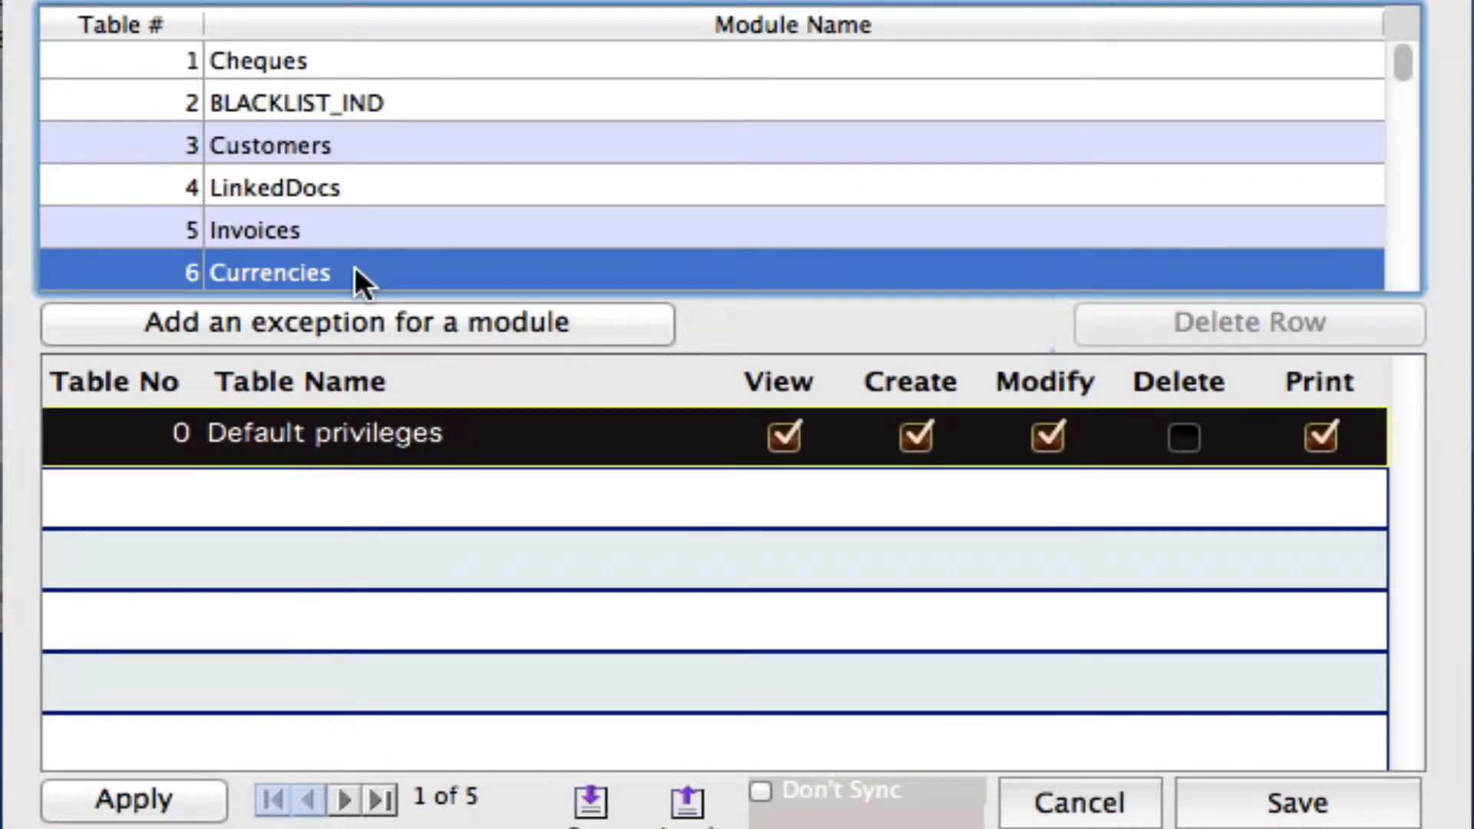
left_click(576, 322)
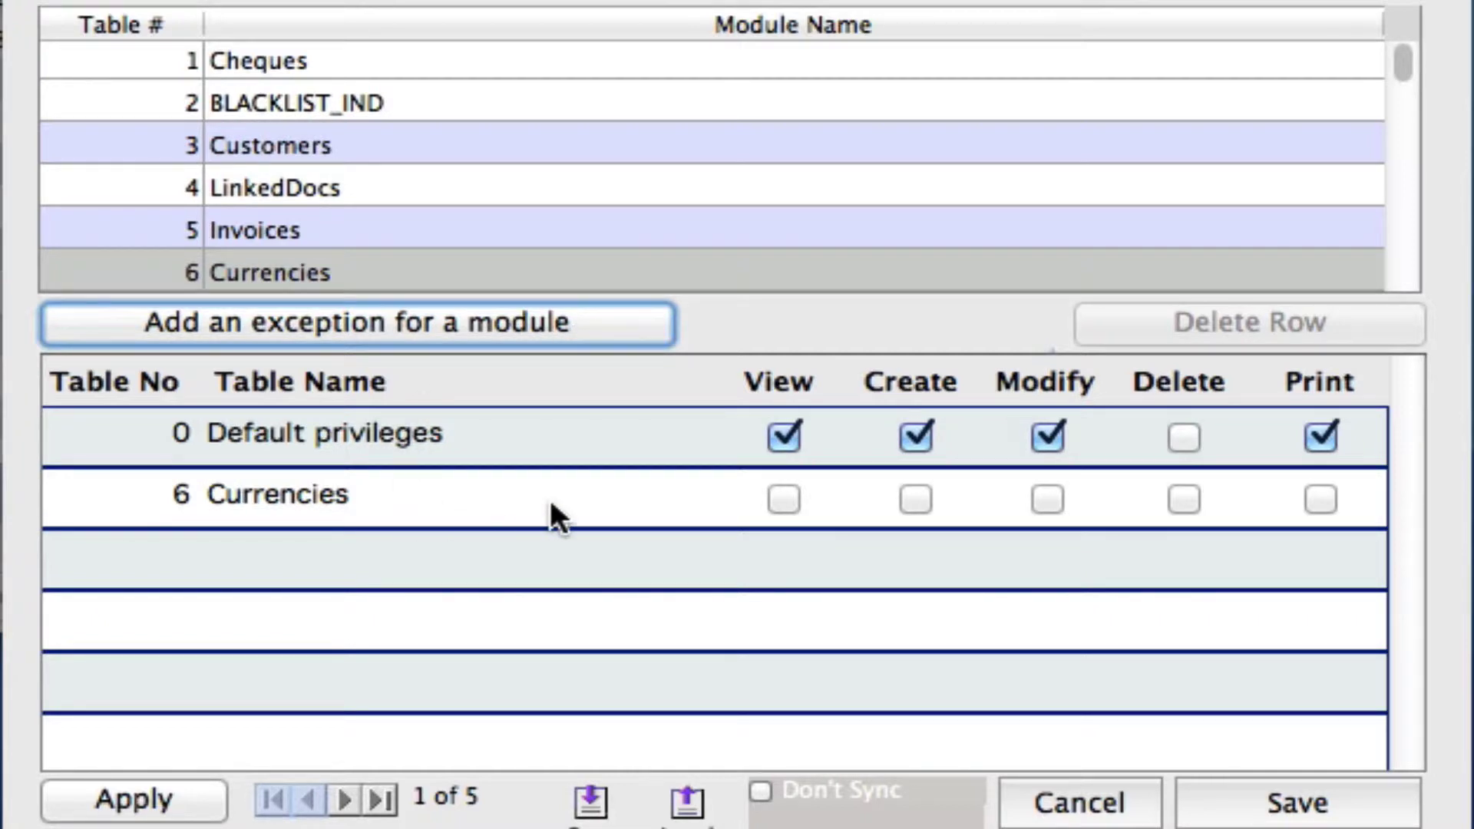
left_click(783, 499)
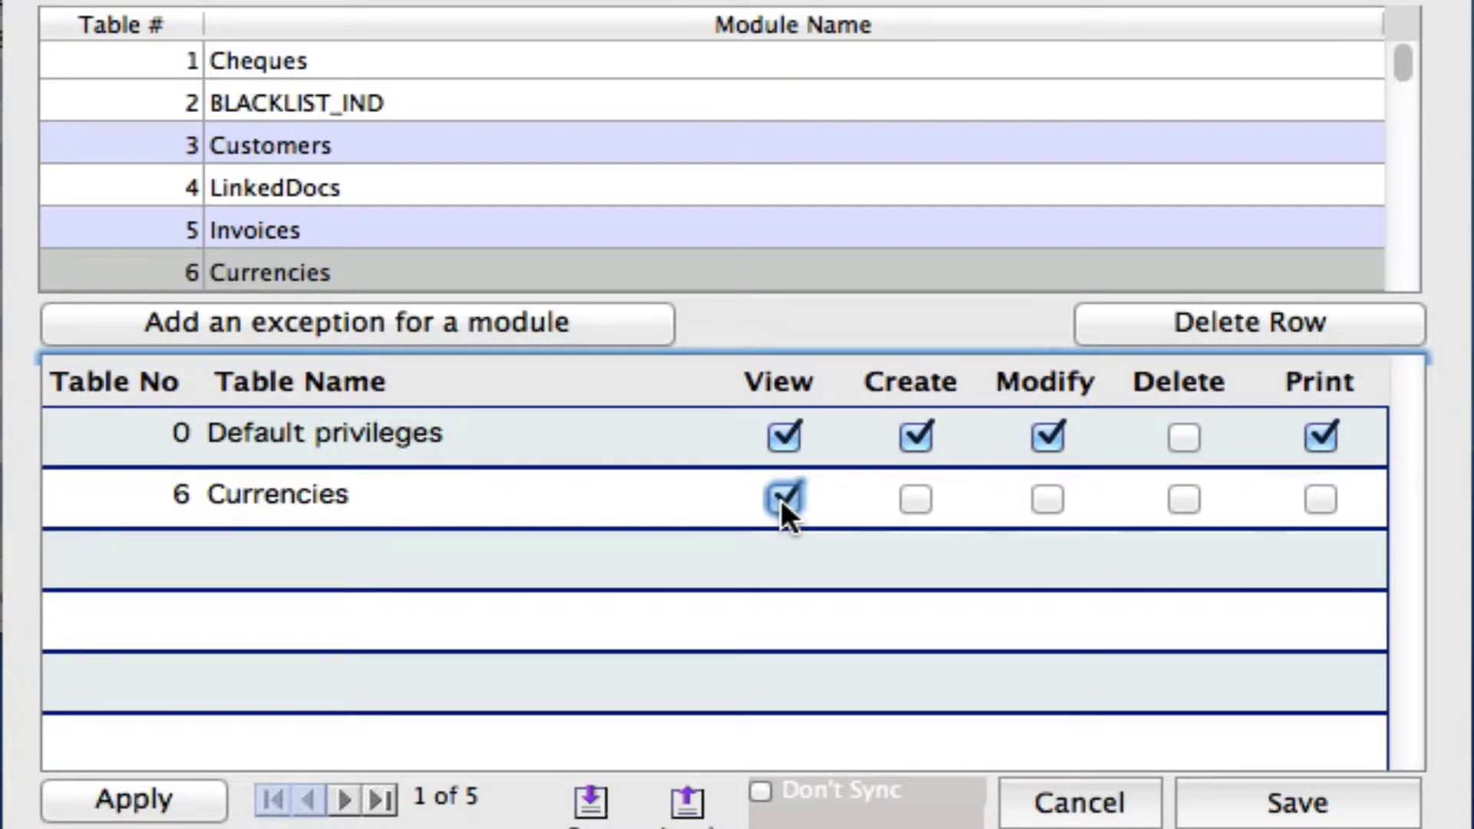
left_click(1047, 499)
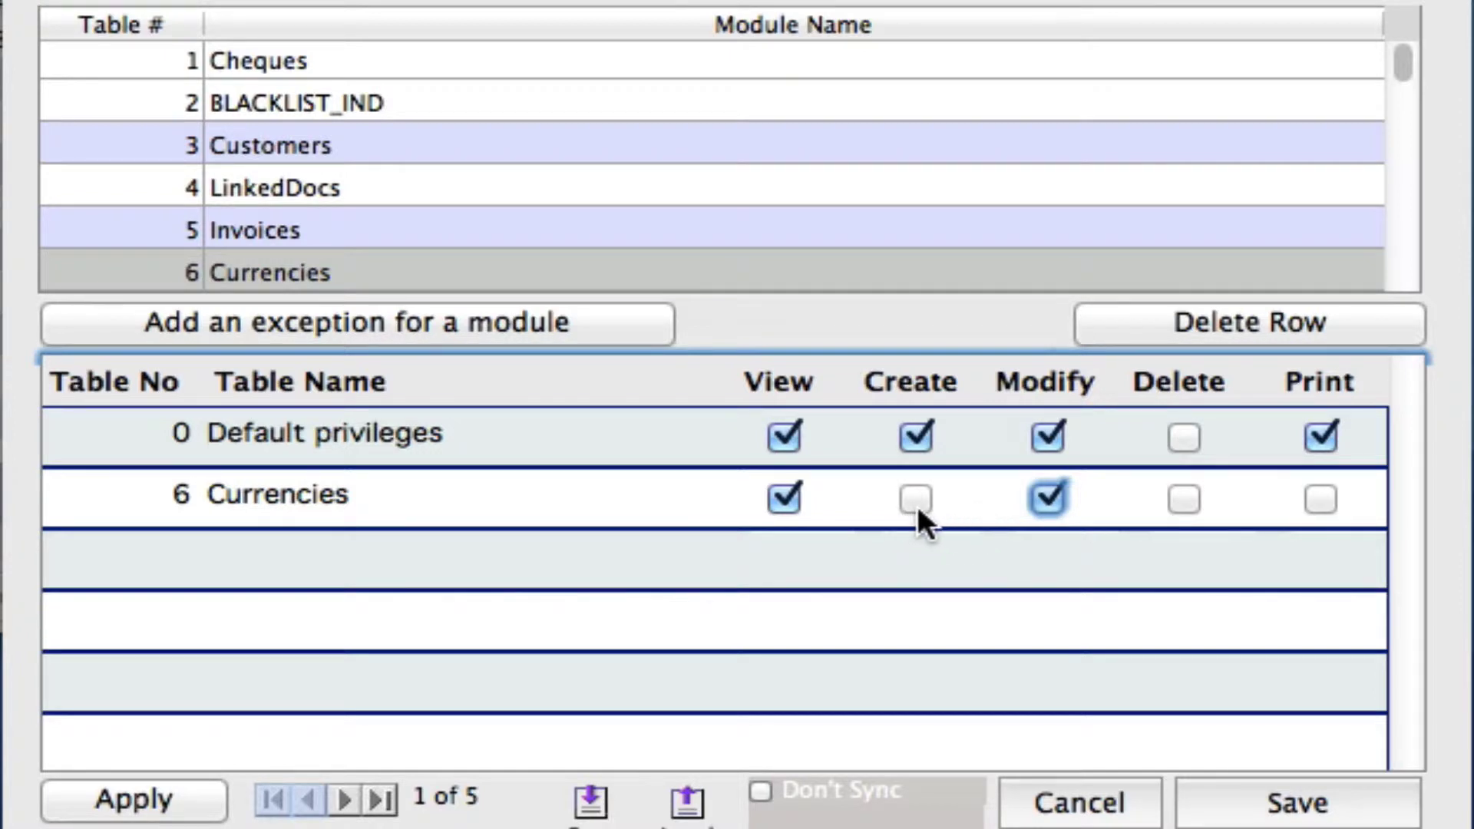
left_click(1317, 503)
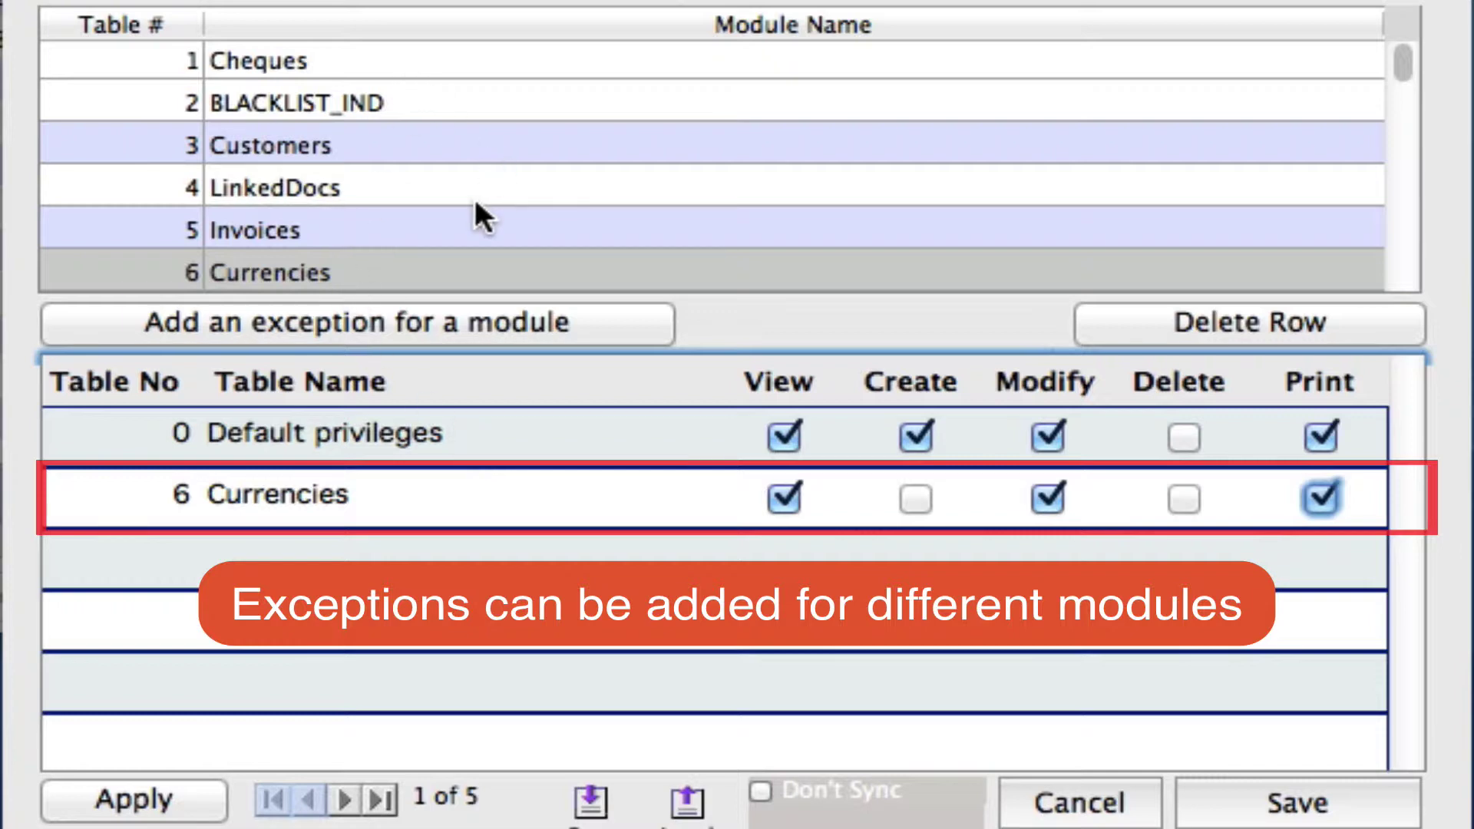
Step: Add an Invoices exception granting View, Create and Modify, then save the user record
left_click(357, 219)
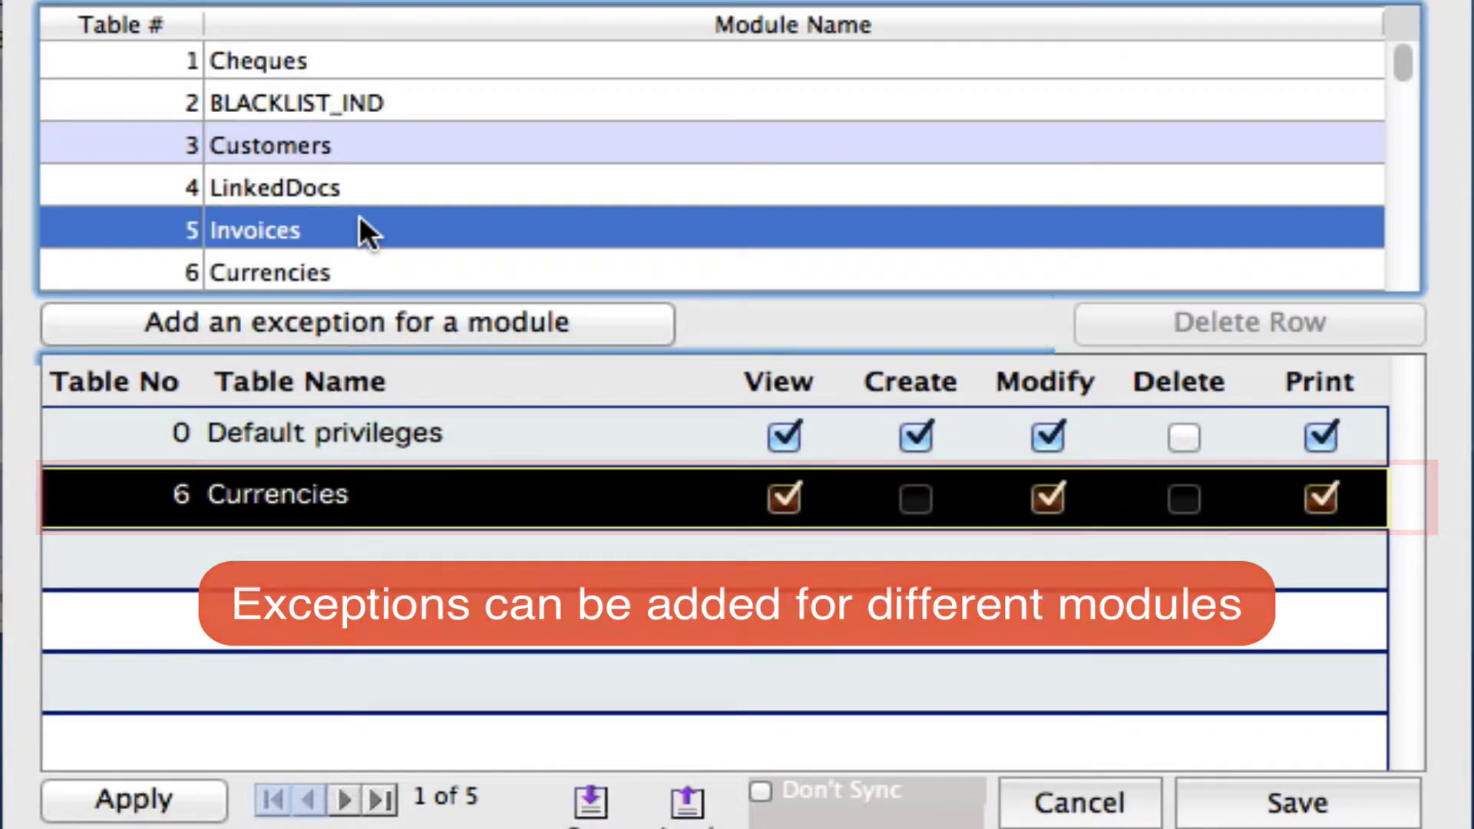
left_click(390, 322)
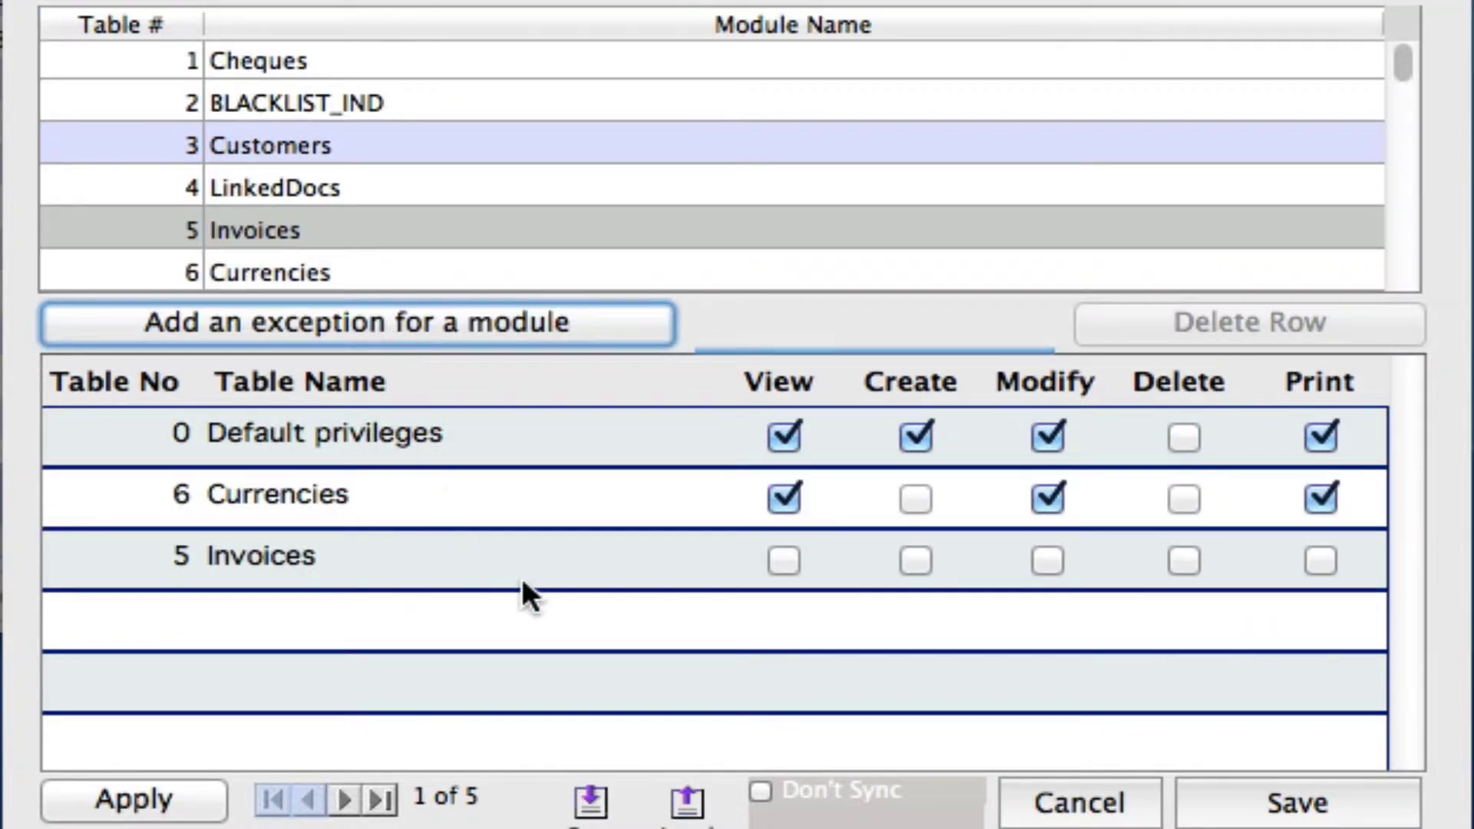
left_click(784, 561)
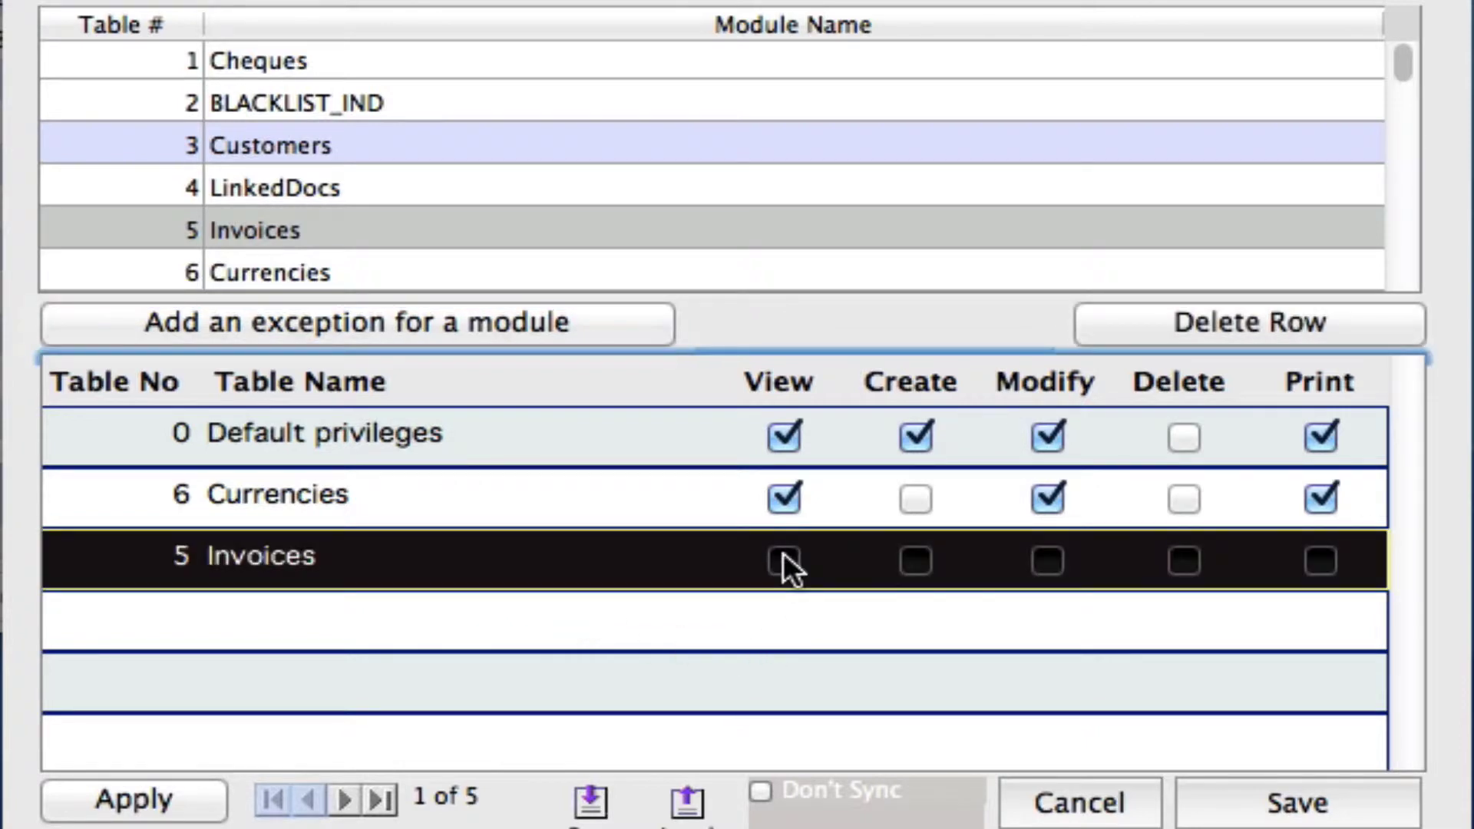
left_click(783, 560)
left_click(919, 559)
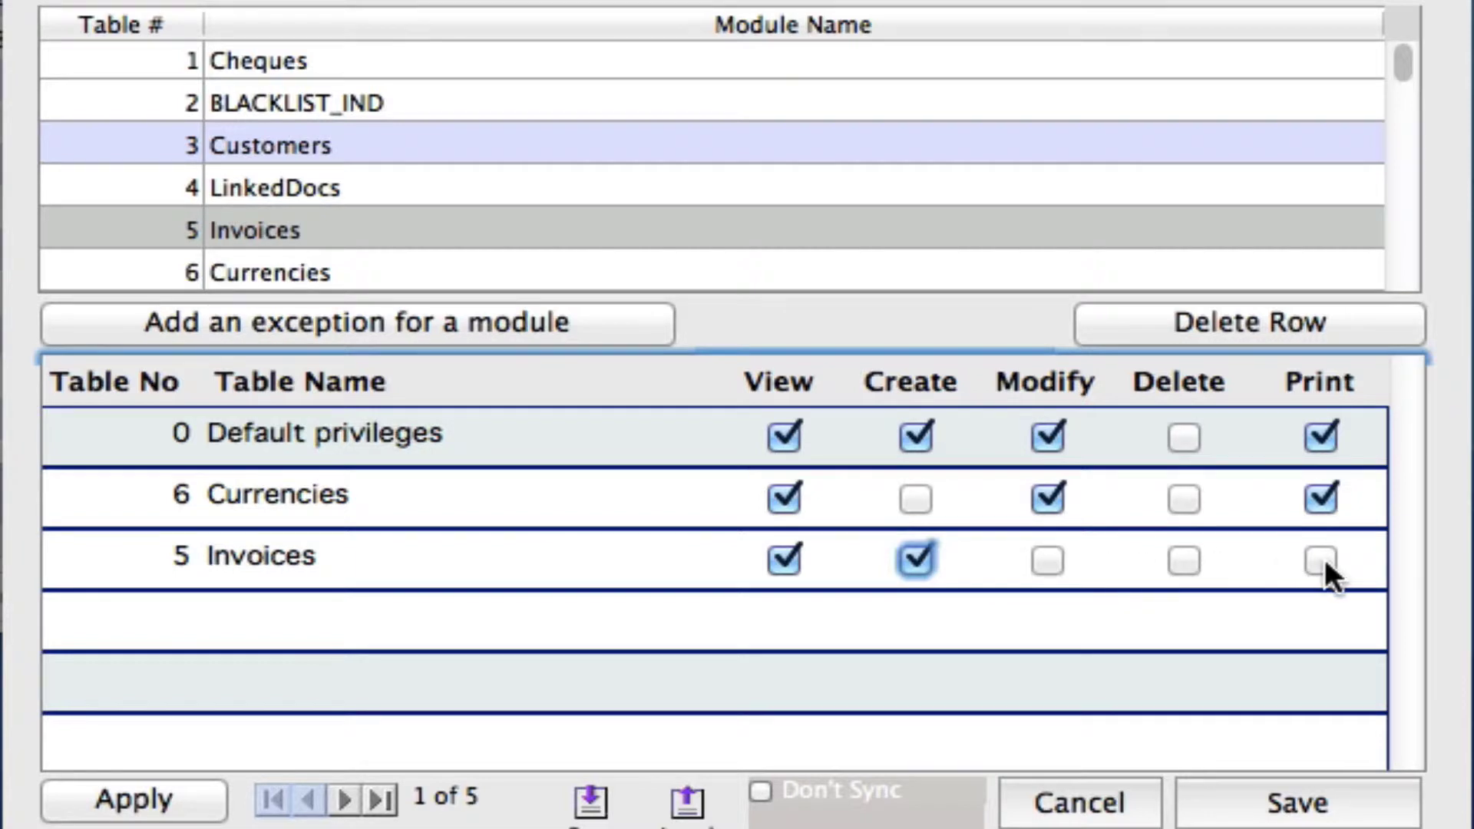
left_click(1049, 559)
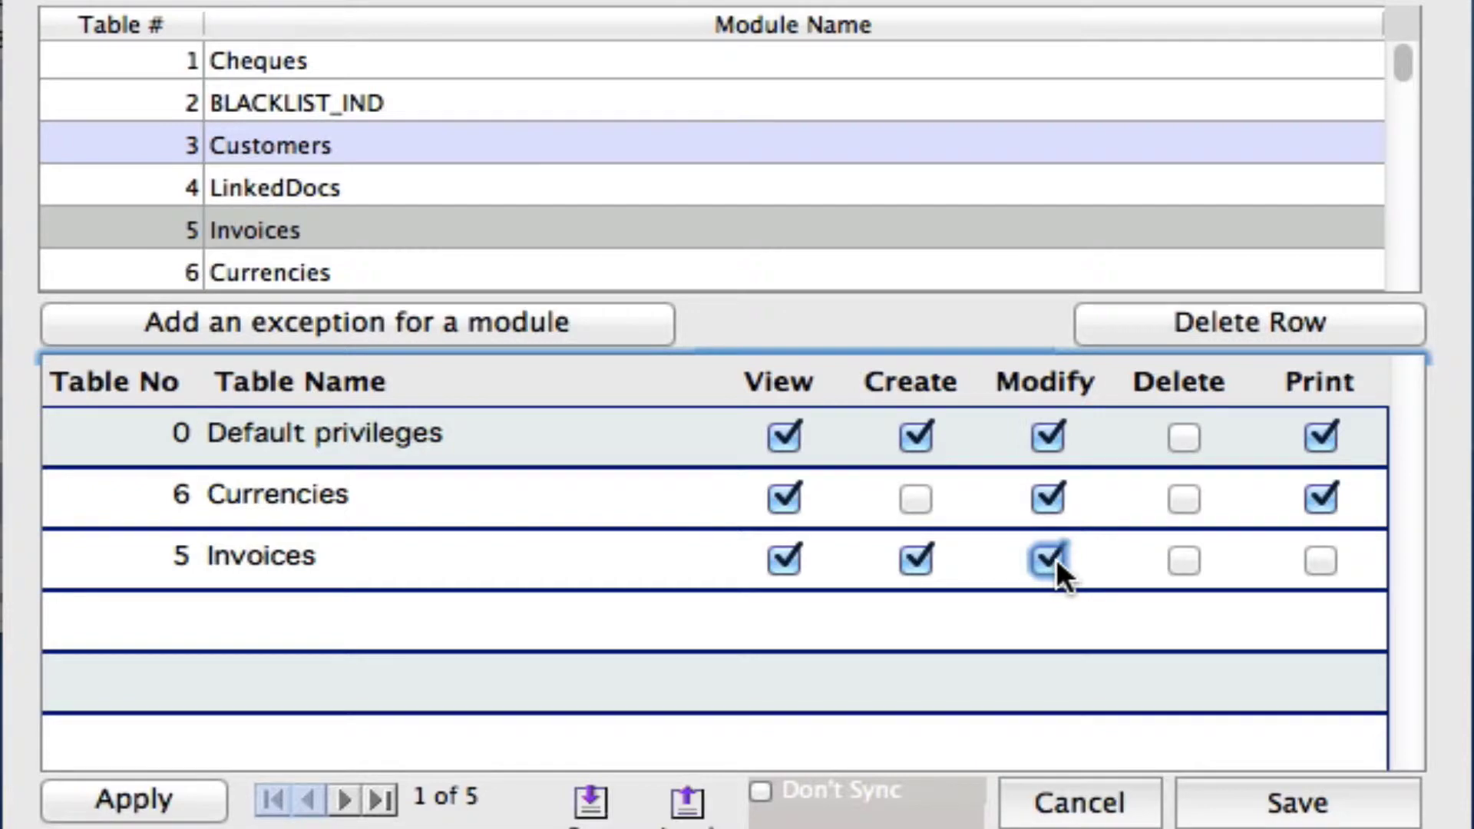
left_click(1298, 803)
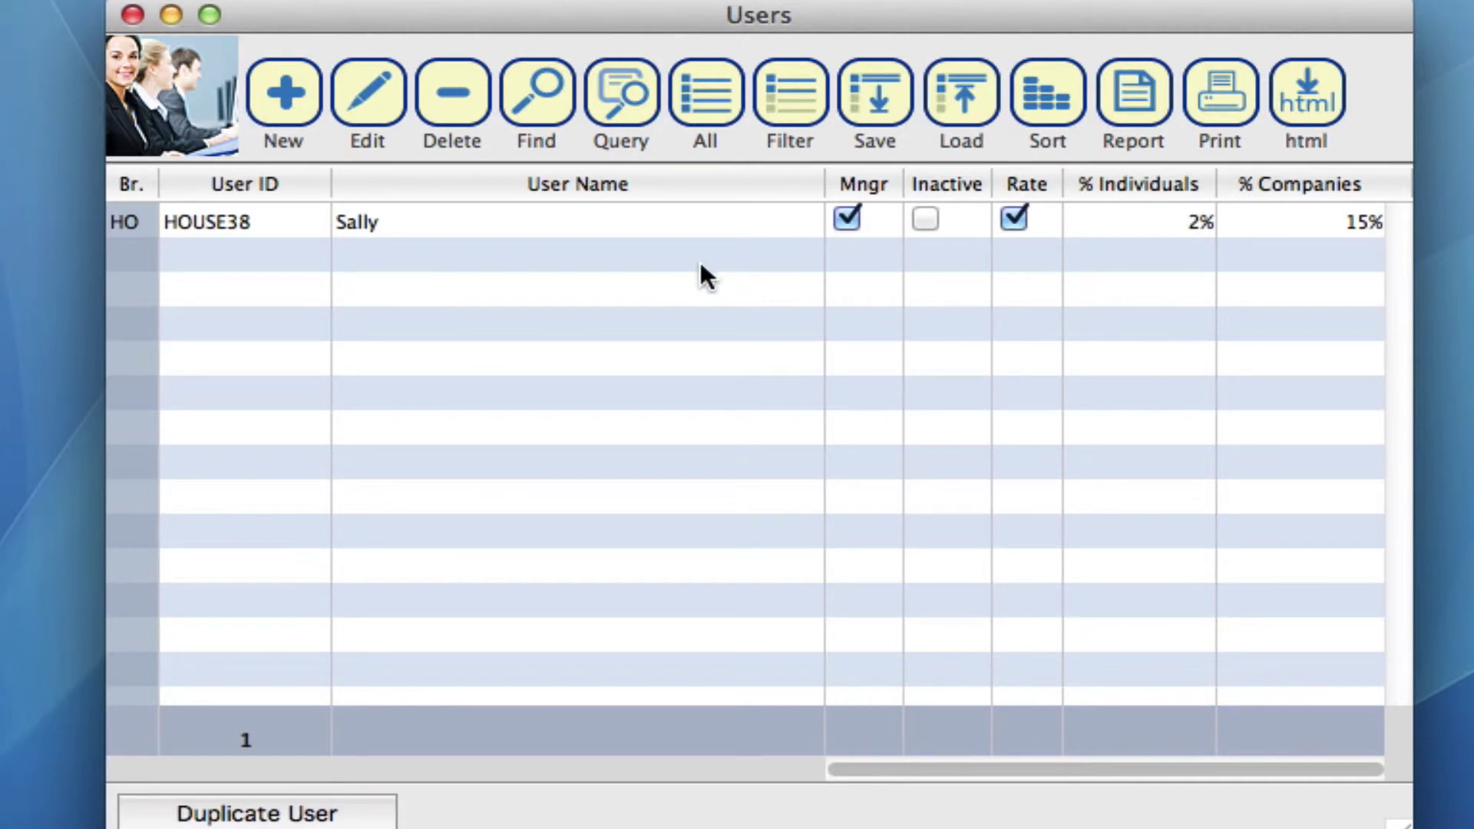
Step: Use All to list all six user accounts, including the new one
left_click(700, 114)
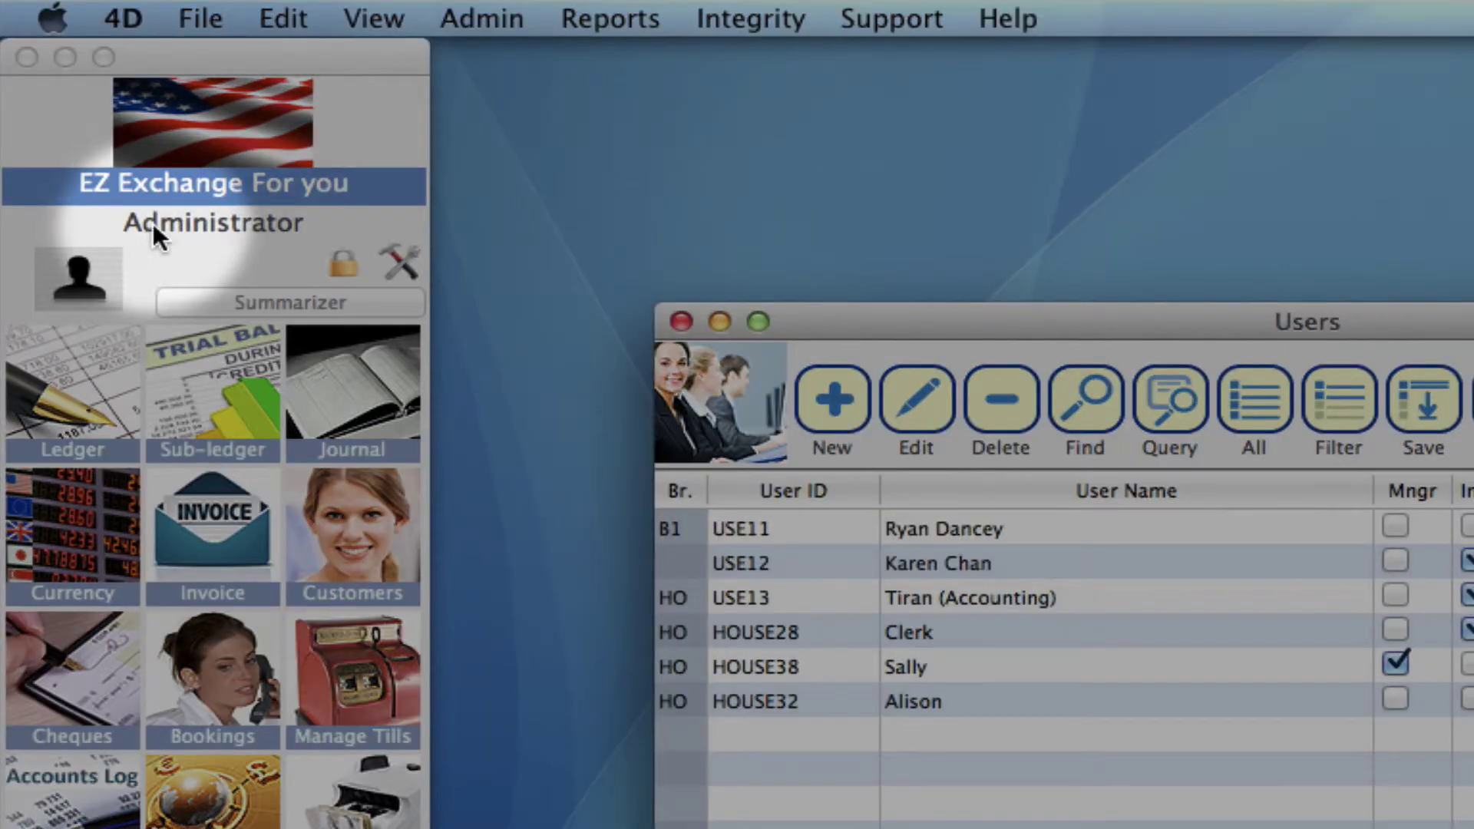
Step: Log in as the new user through User Authentication, entering her password
left_click(222, 225)
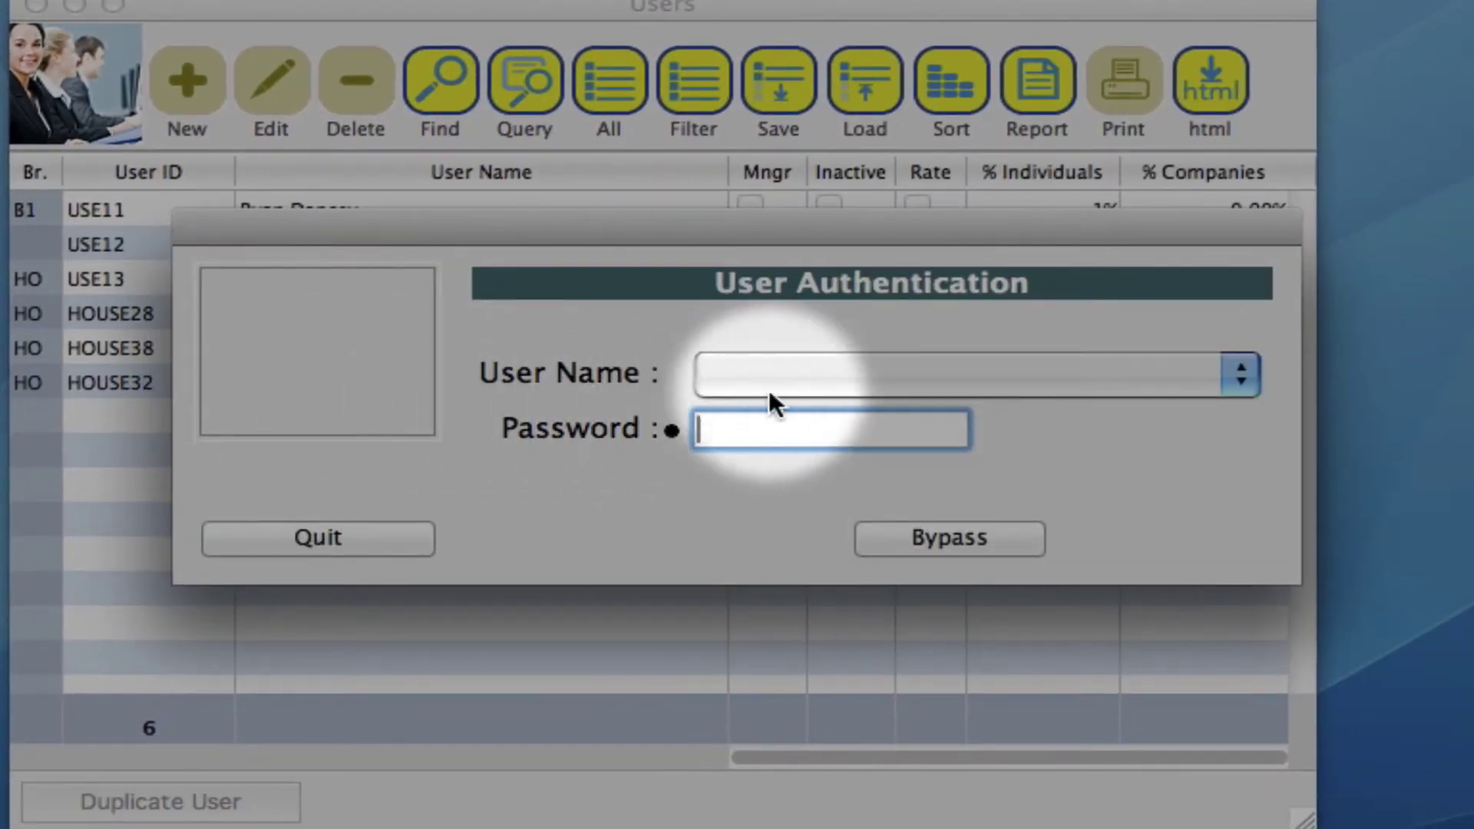
left_click(849, 372)
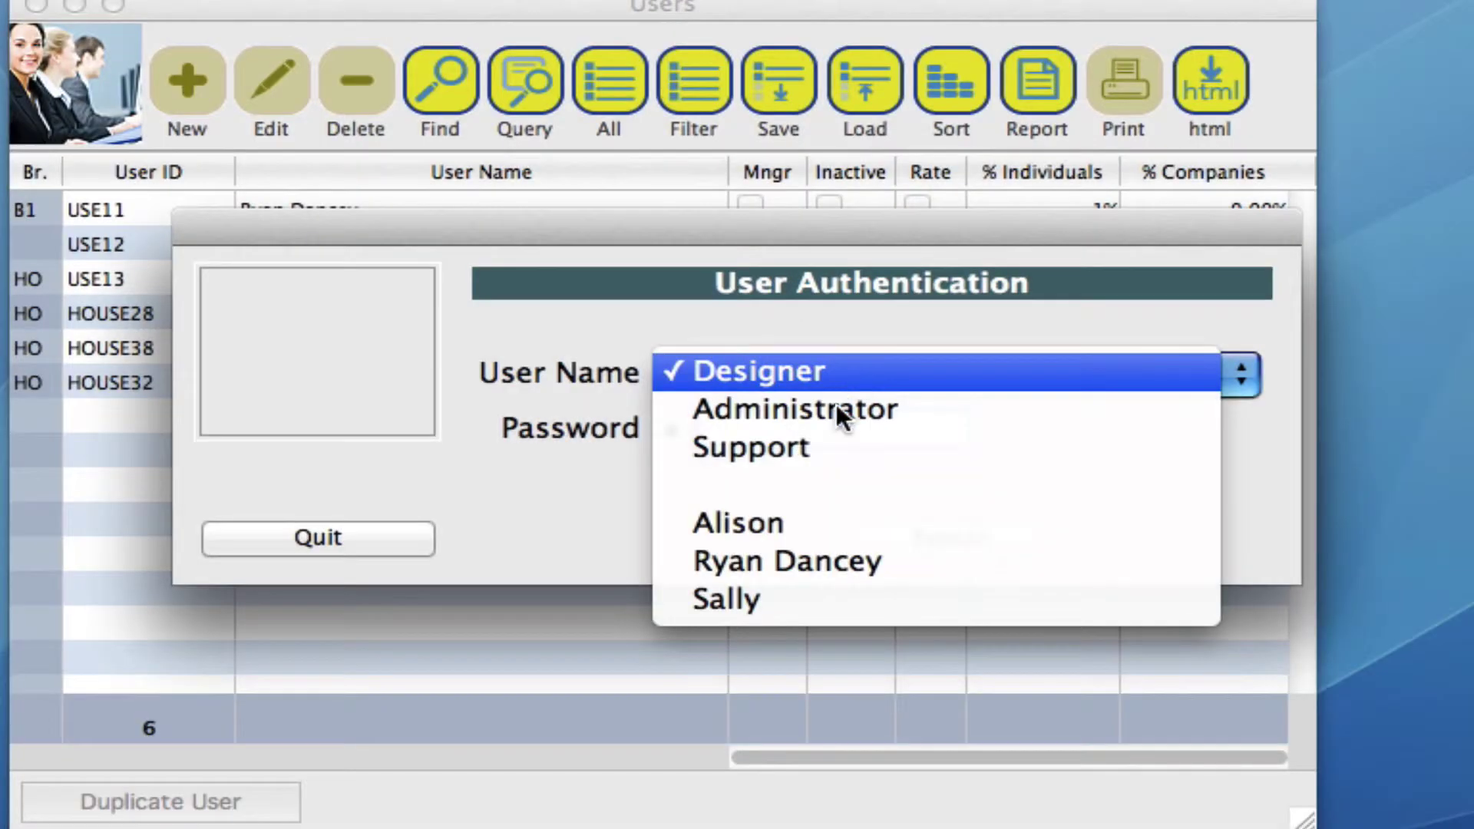
left_click(770, 606)
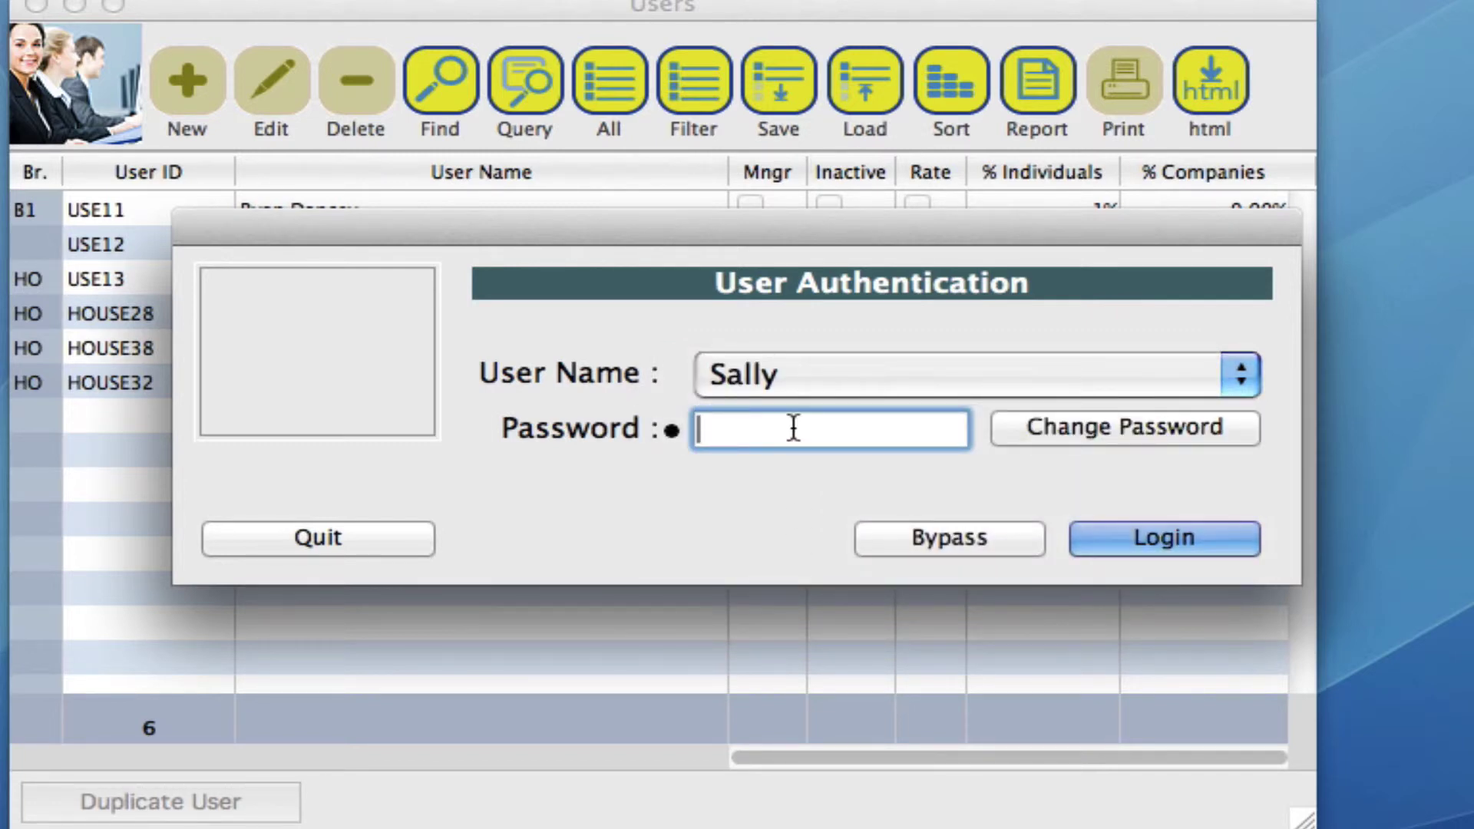
key("Return")
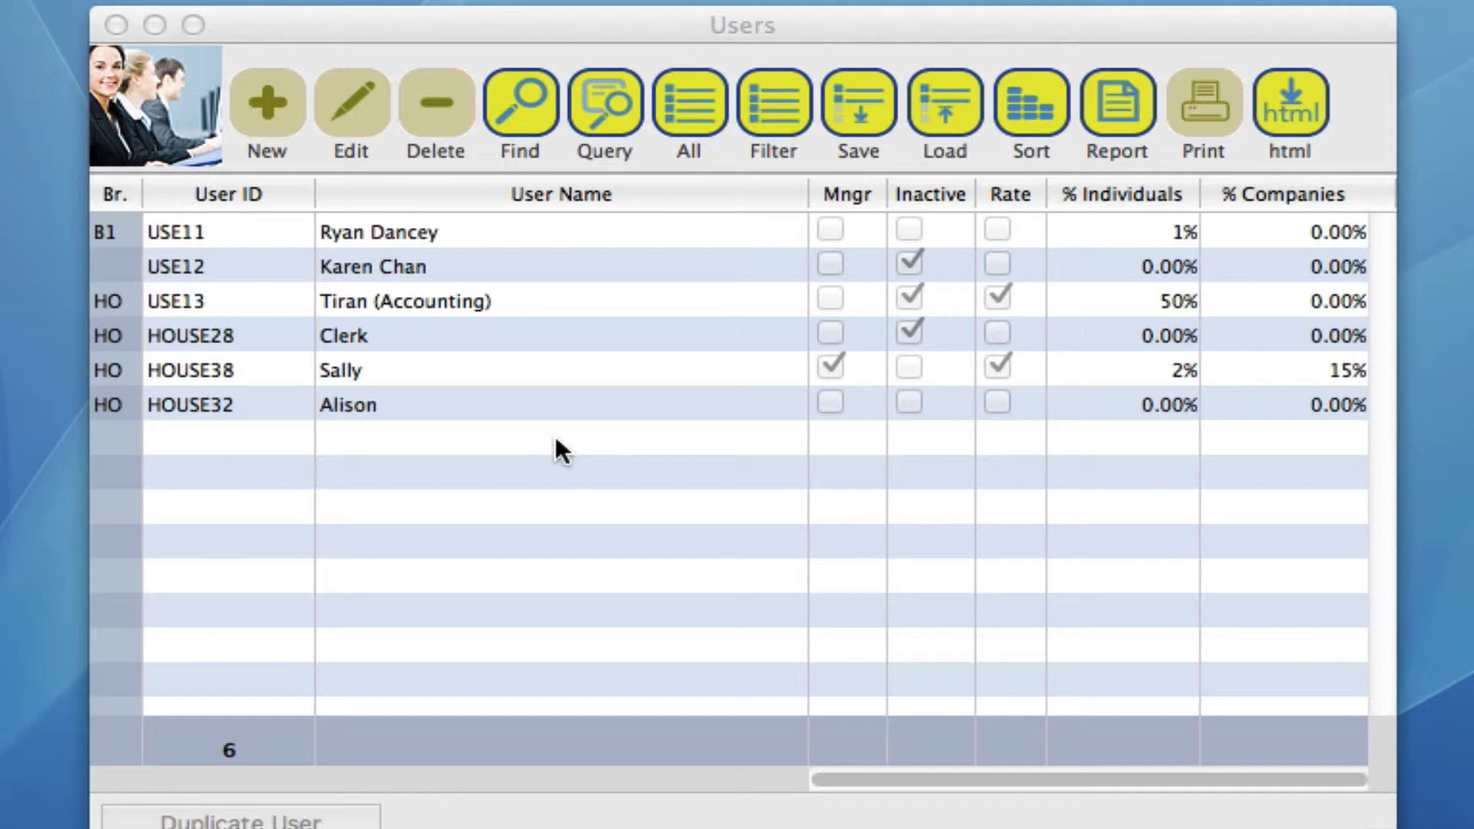
Step: Open the inactive Clerk (HOUSE28) user's record from the Users list for editing
left_click(398, 336)
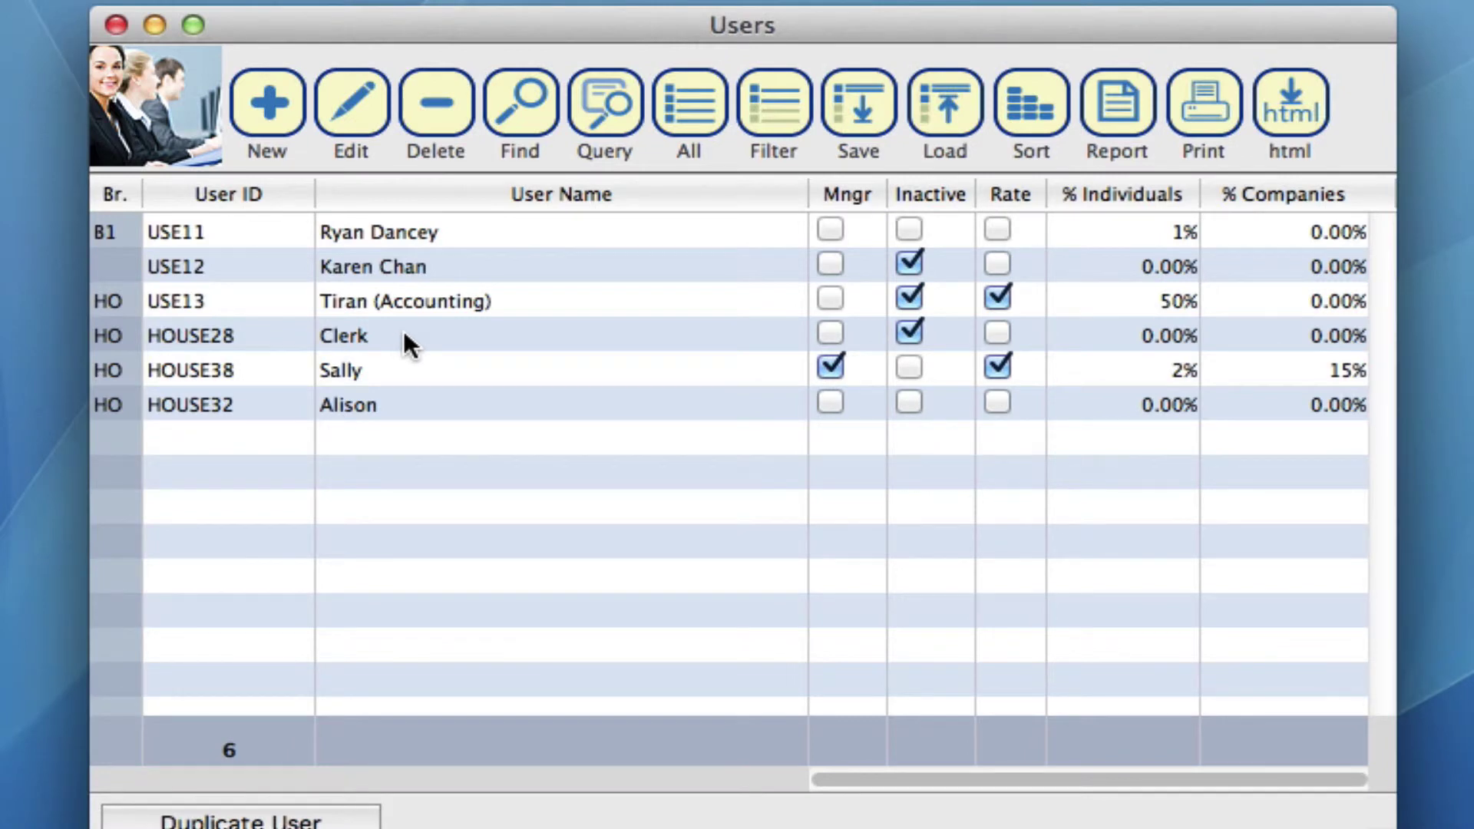
left_click(409, 342)
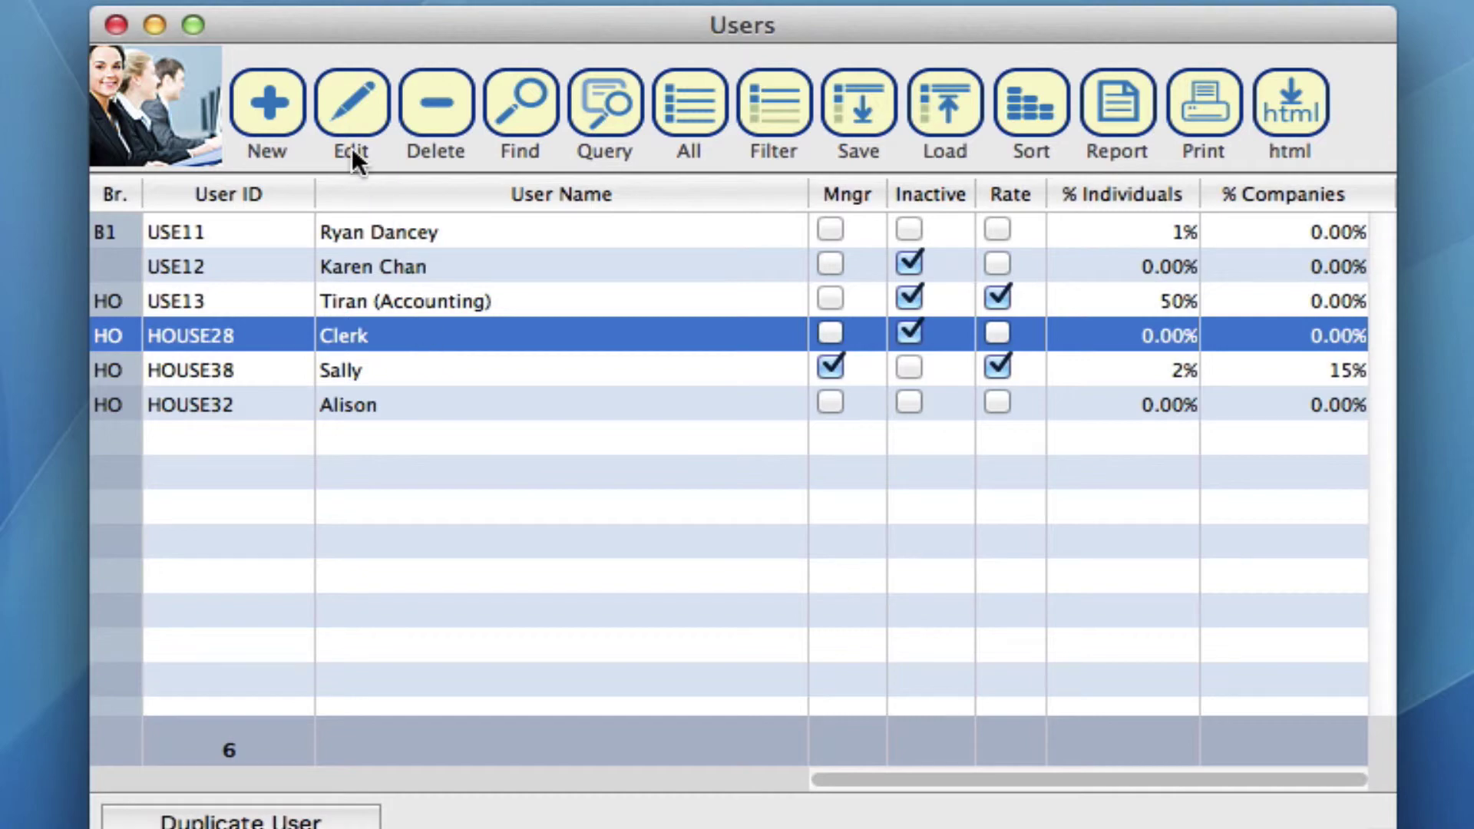
left_click(343, 103)
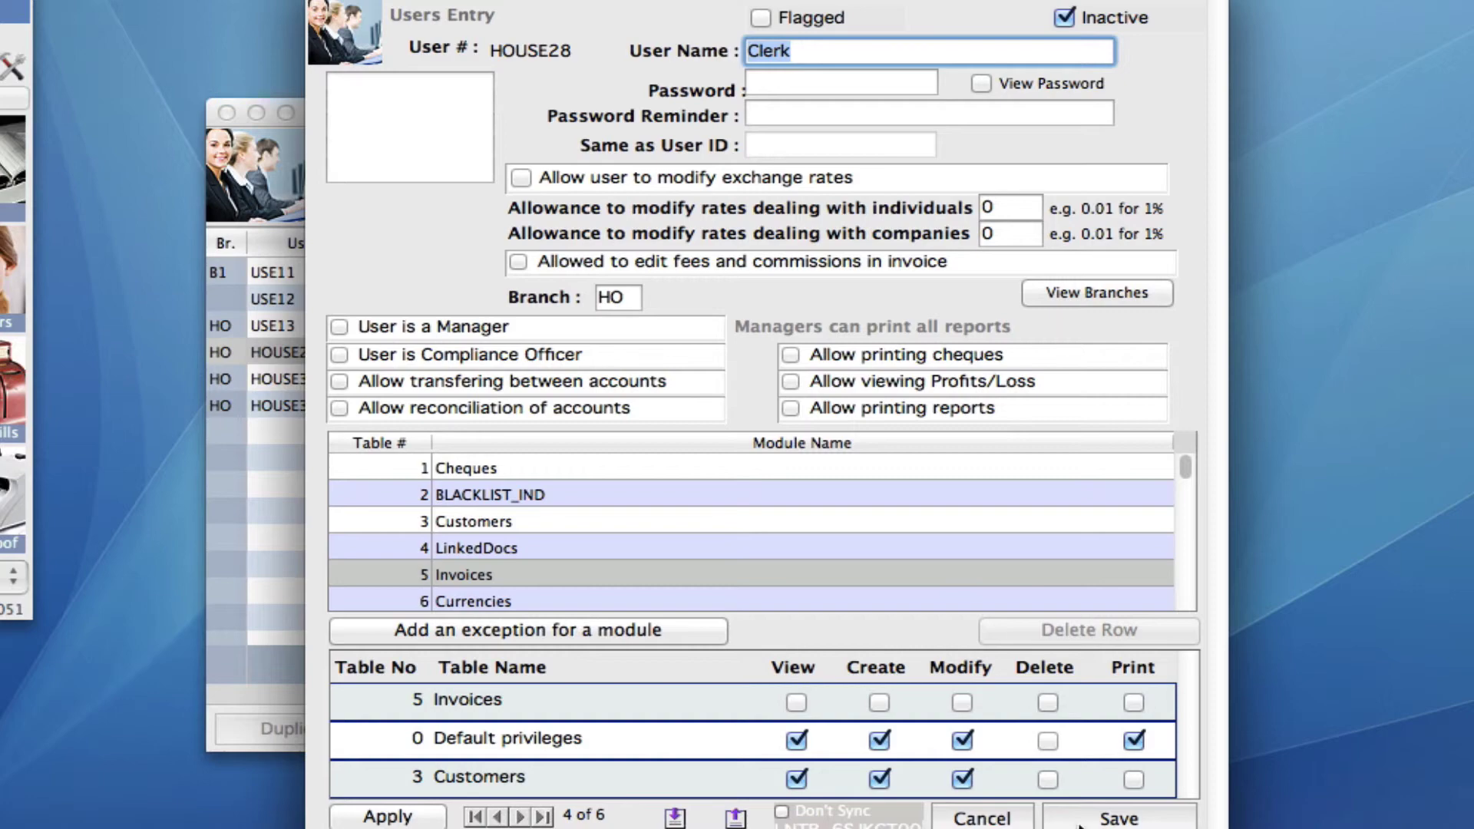
Step: Close the Clerk record unchanged, duplicate Clerk as HOUSE39 'Clerk Copy', and select the copy
left_click(990, 818)
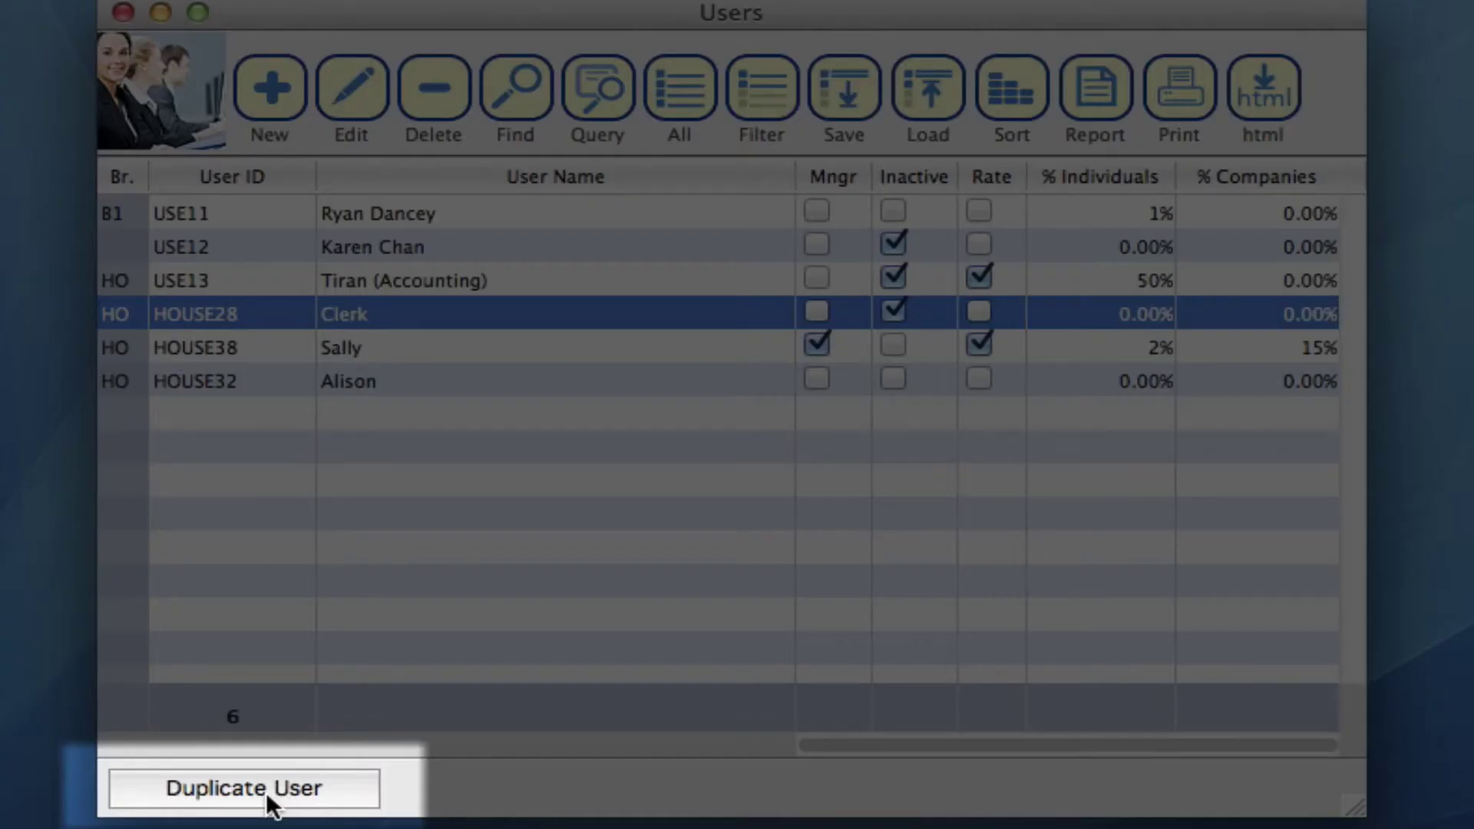
left_click(265, 791)
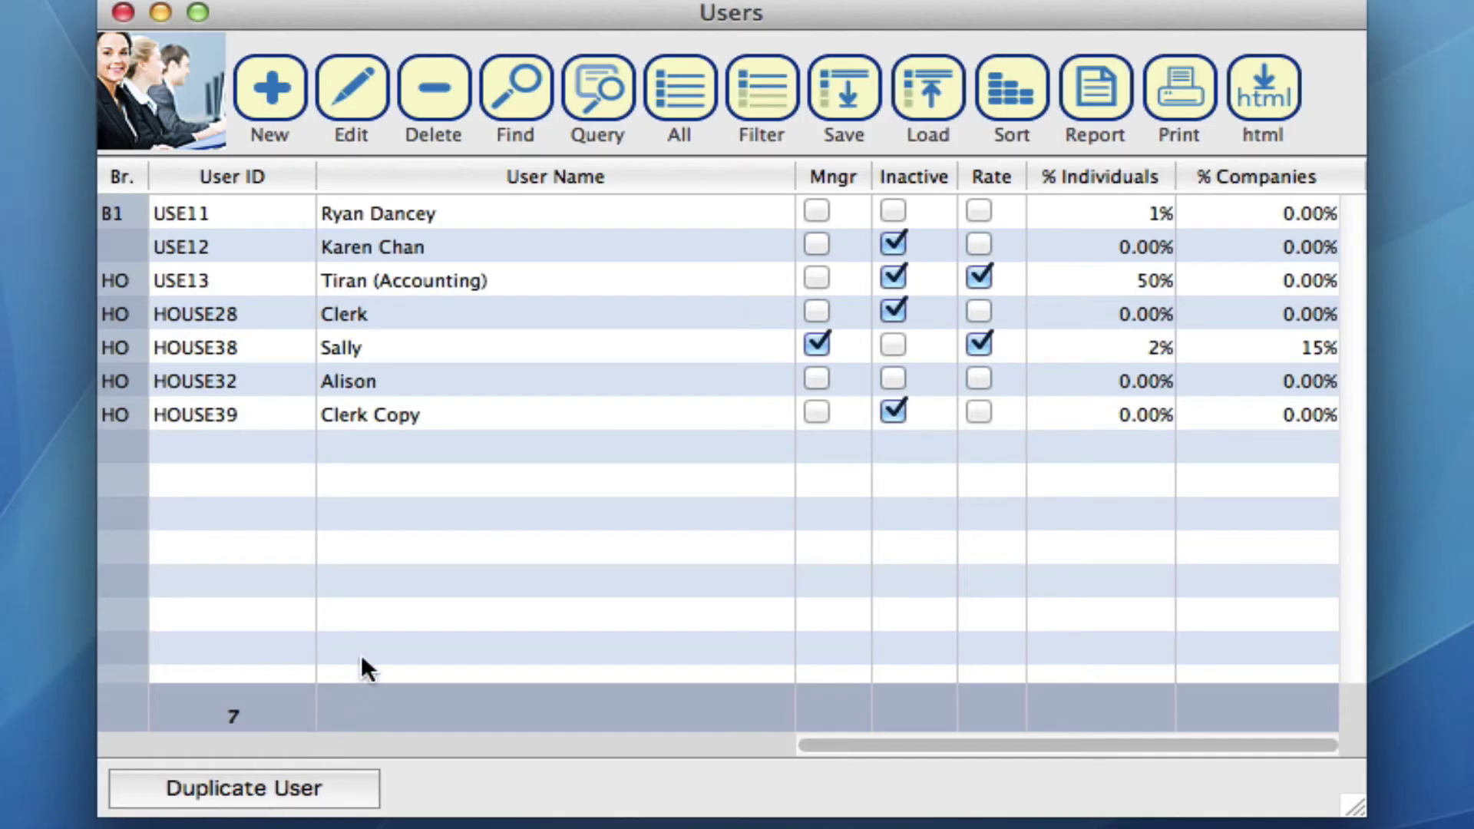
left_click(447, 424)
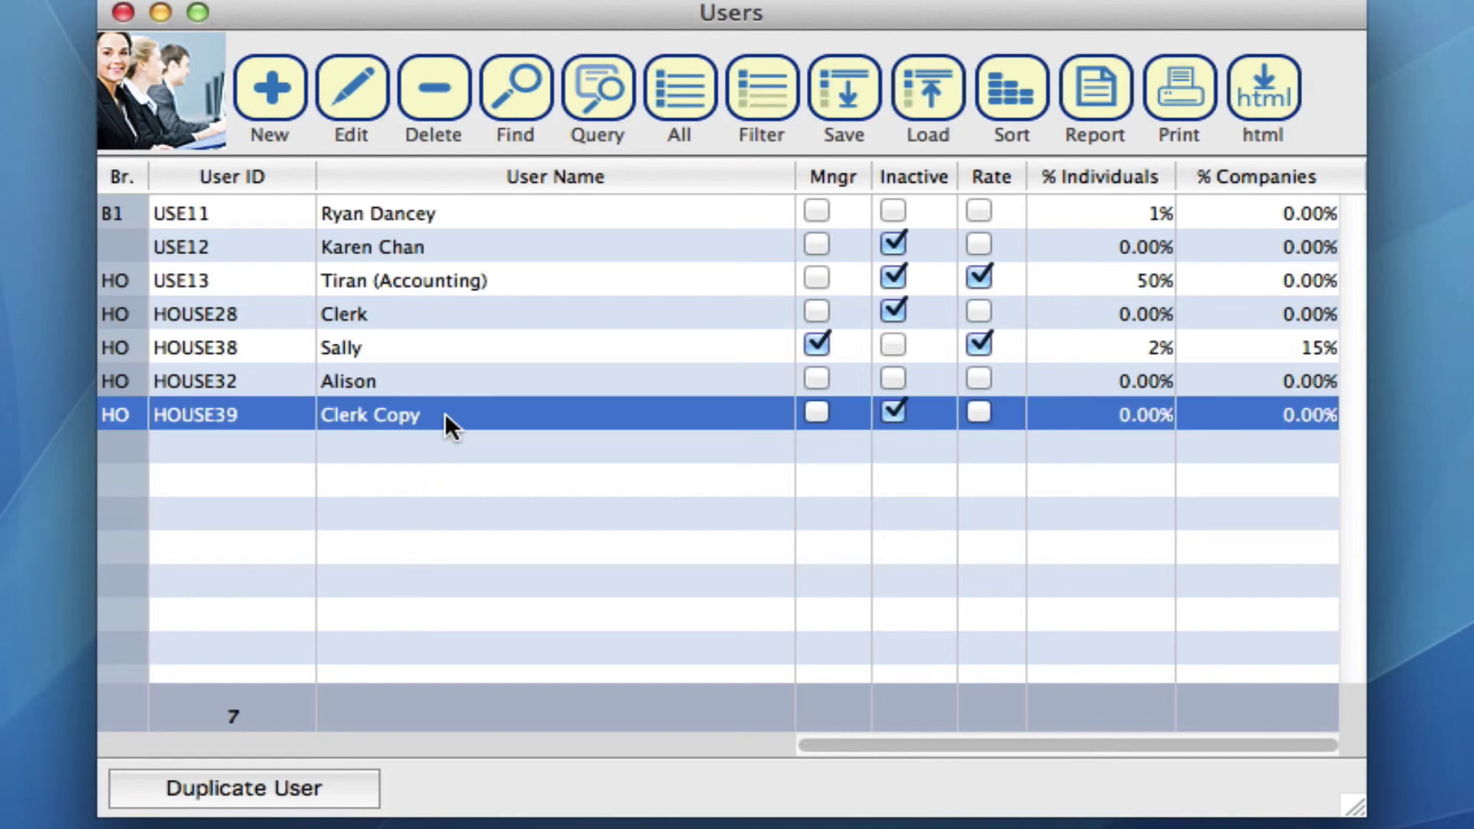
Step: Make the Clerk Copy user active and rename it to Henry
left_click(348, 92)
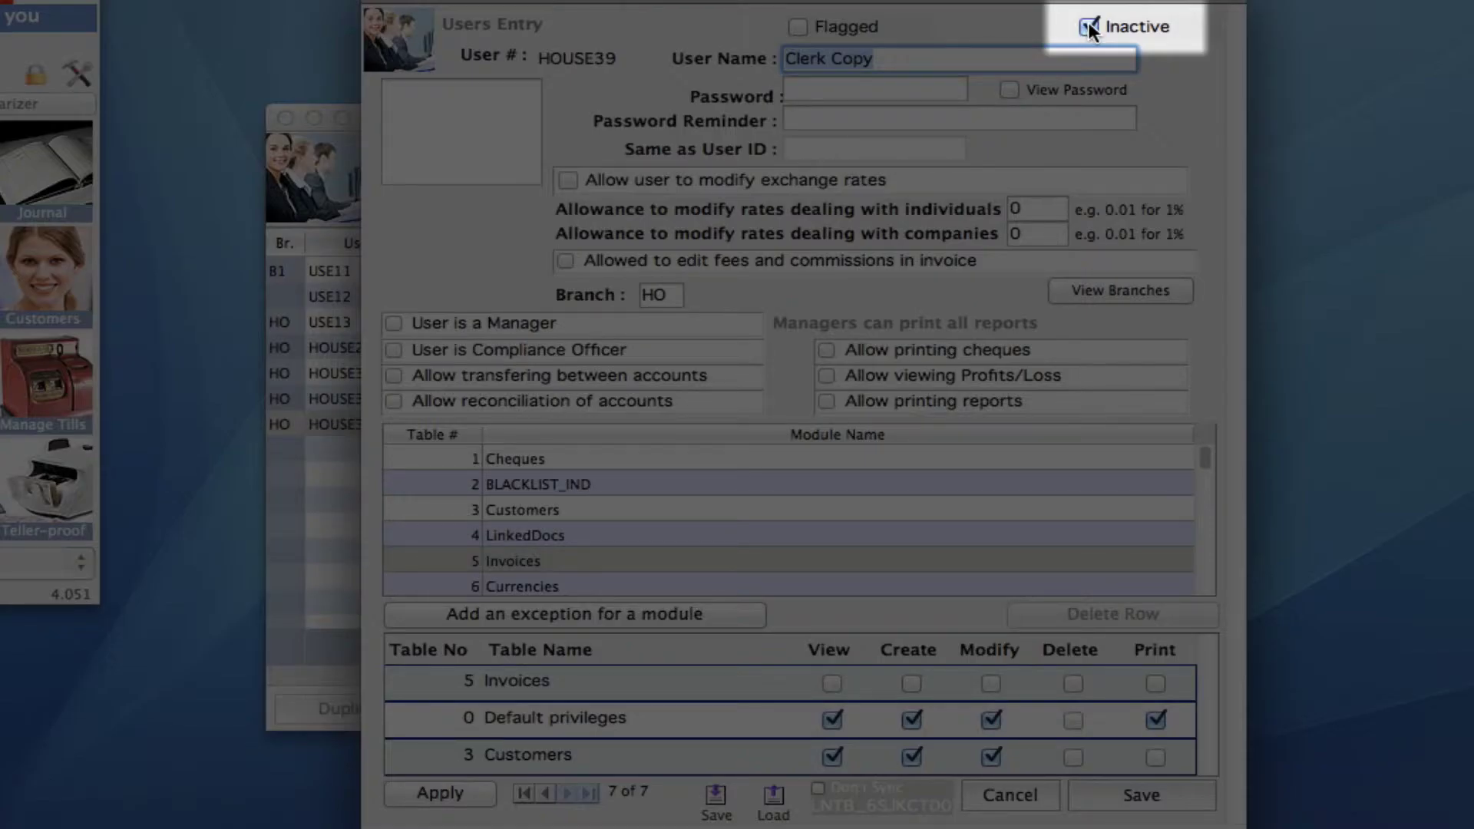
left_click(1088, 27)
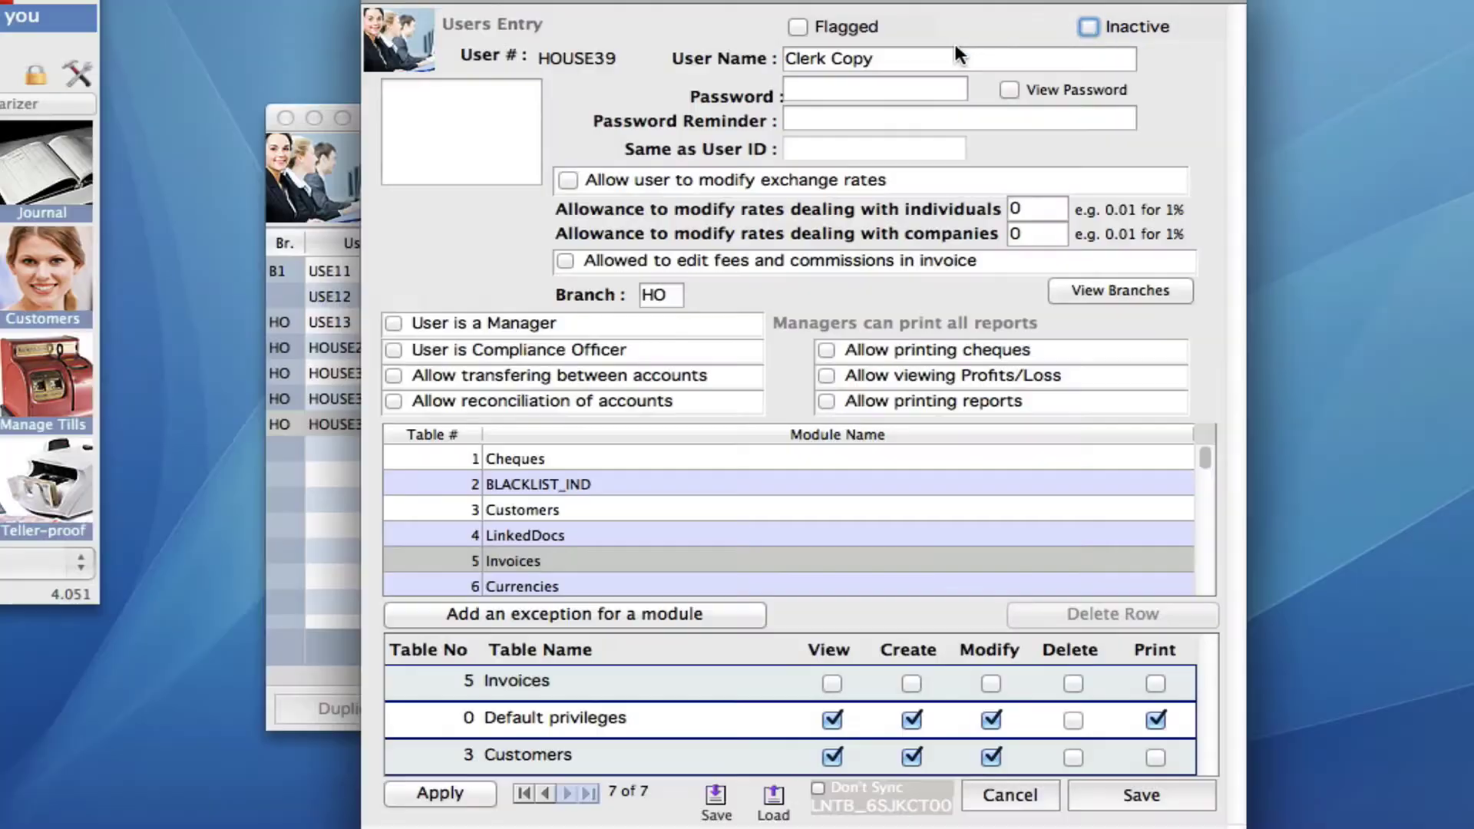
left_click(894, 59)
left_click_drag(894, 59, 751, 59)
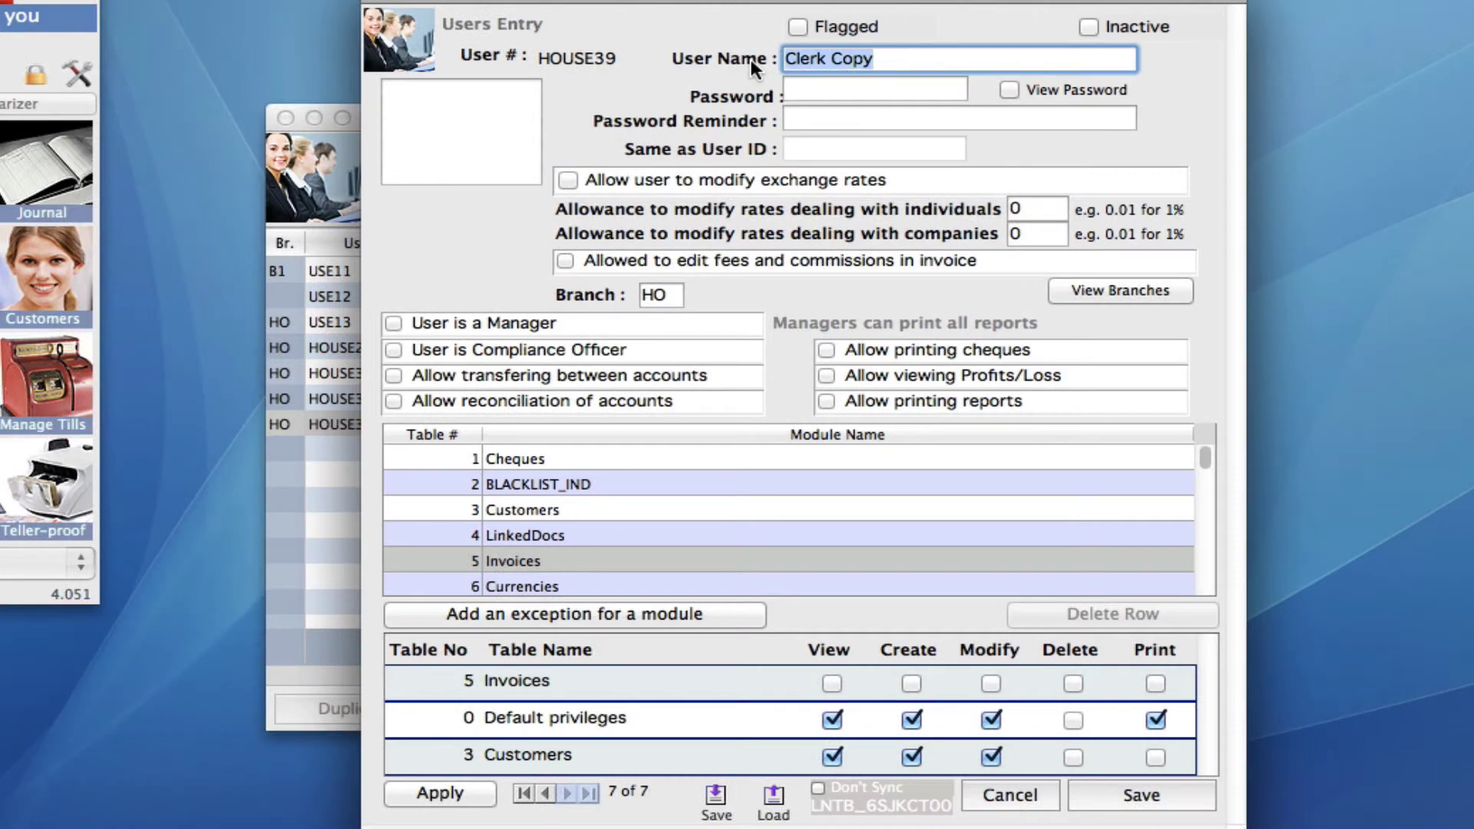
type("h")
key("BackSpace")
type("Henry")
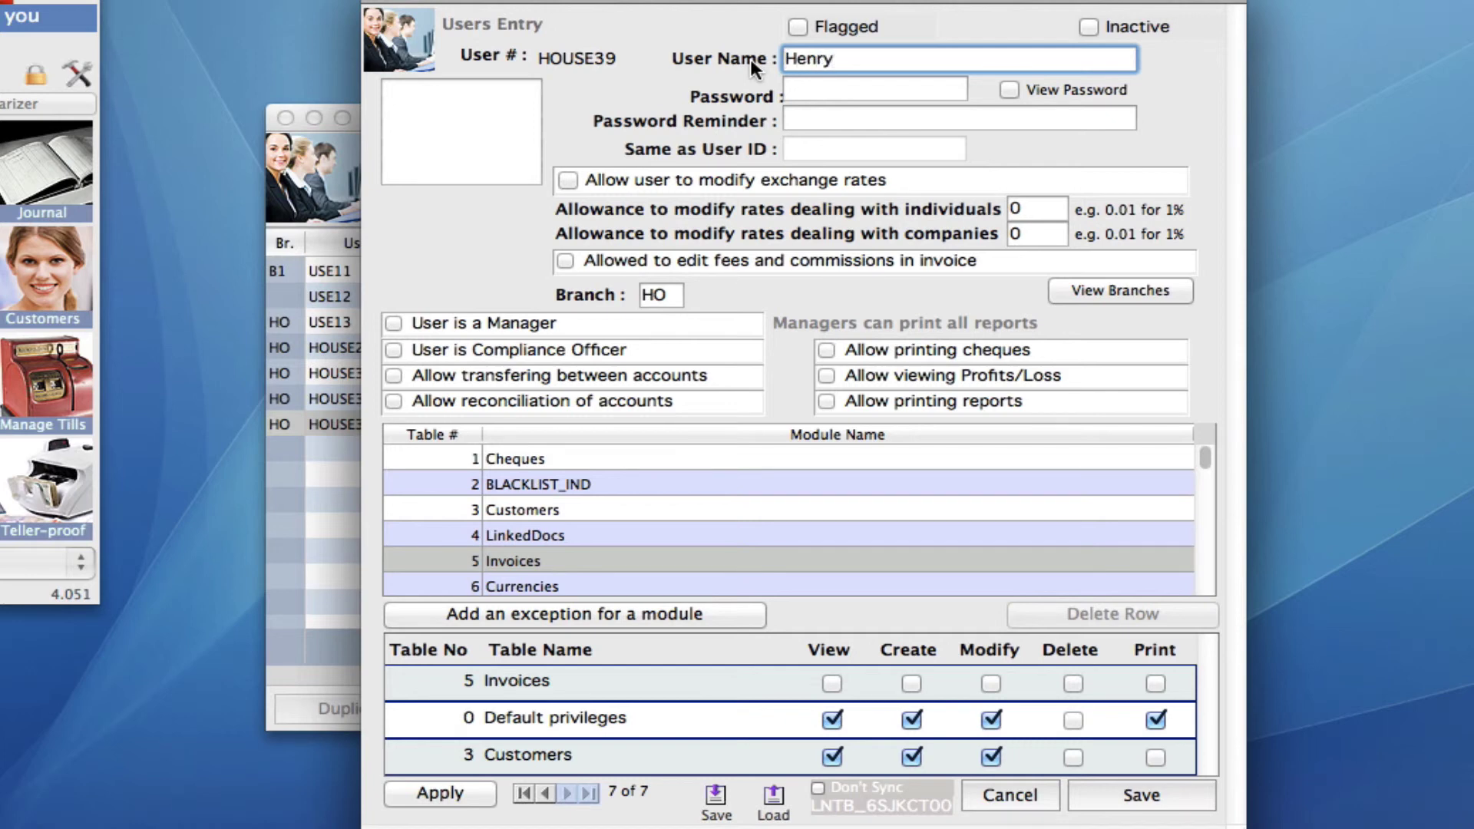
Step: Give Henry a password and enter a password reminder
key("Tab")
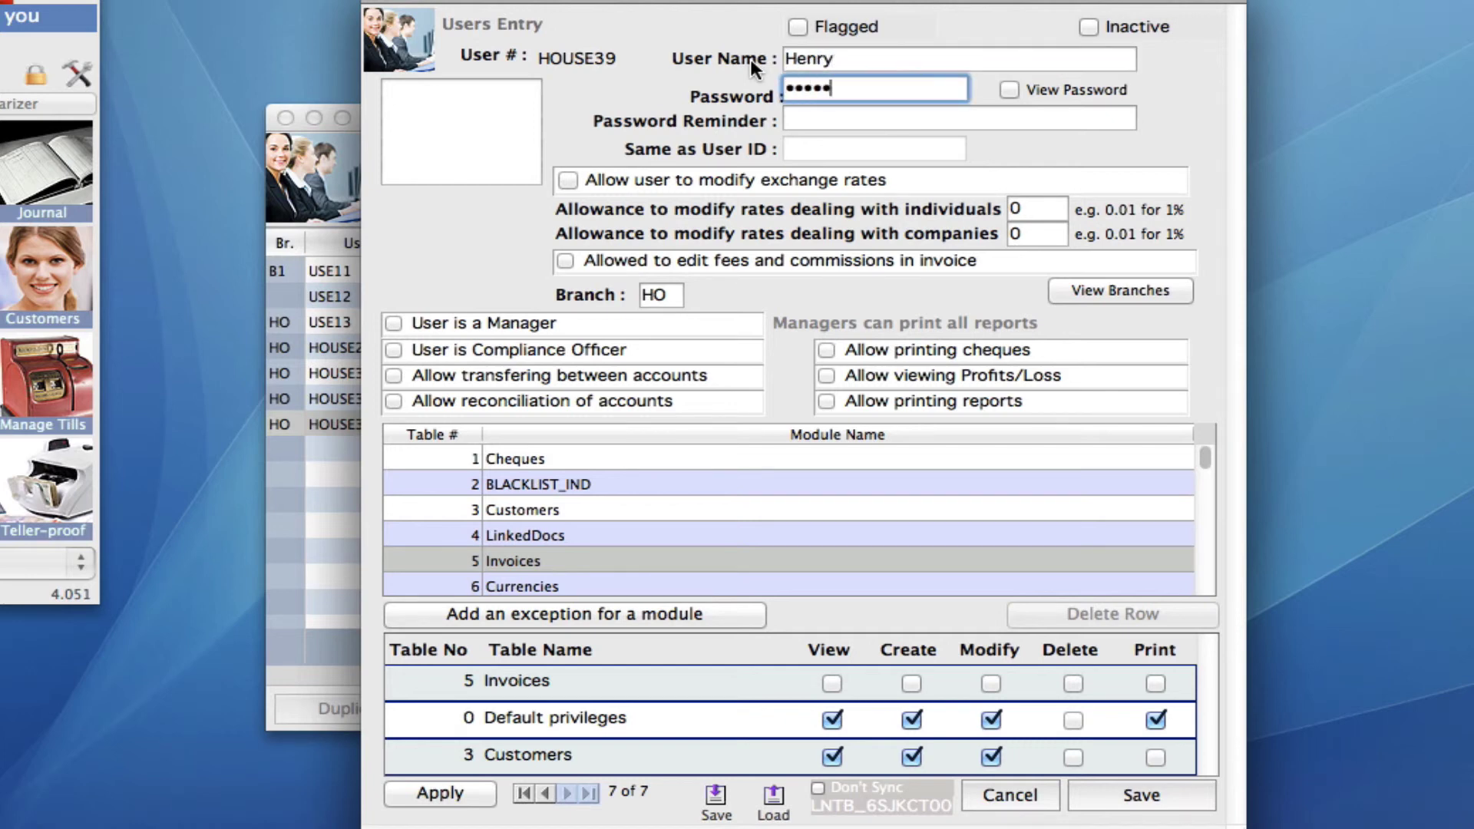
key("Tab")
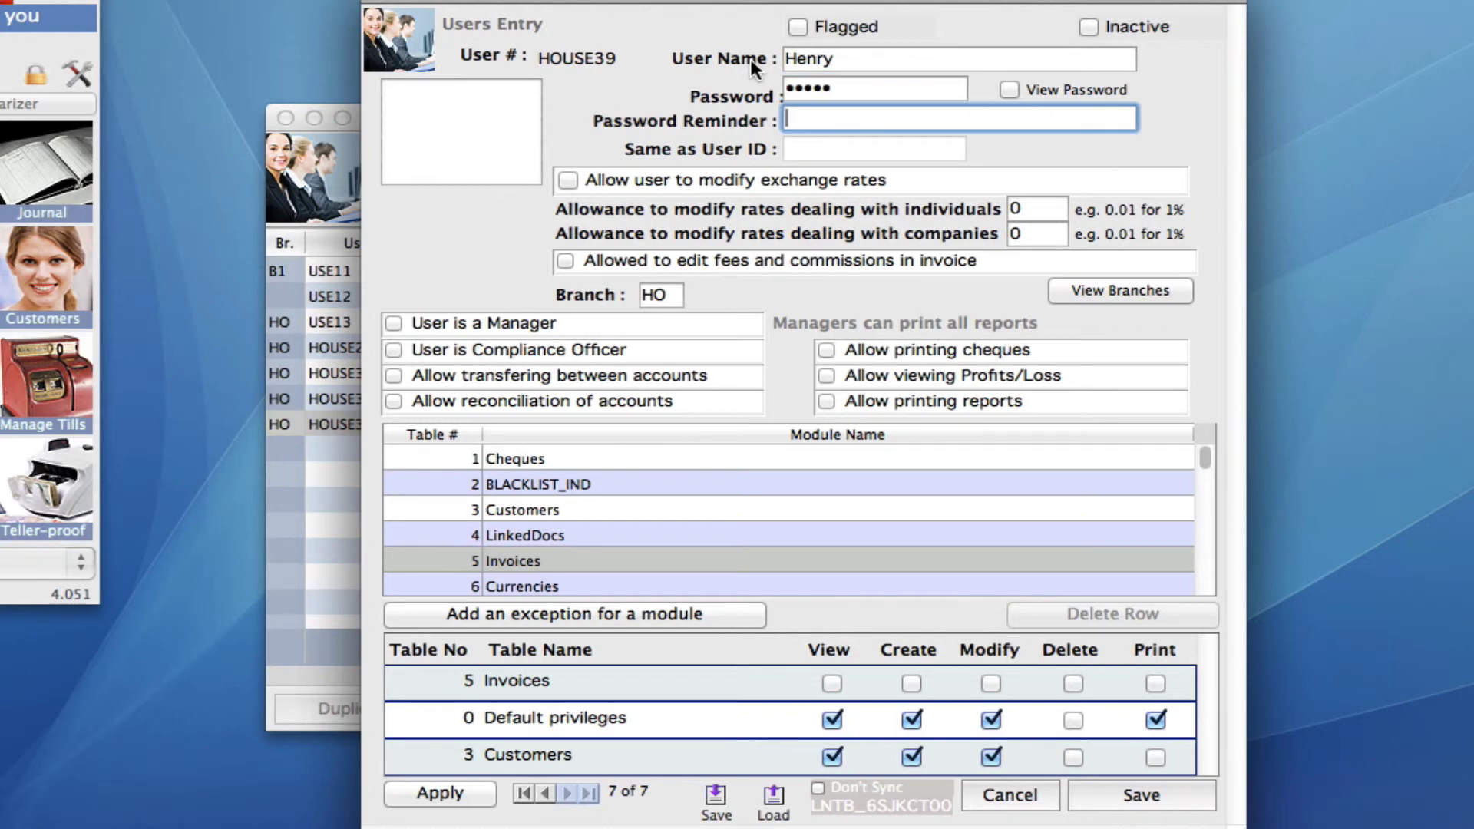
type("firs school")
Step: Correct the reminder to read 'first school' and allow Henry to print reports
left_click(809, 124)
type("t")
left_click(825, 401)
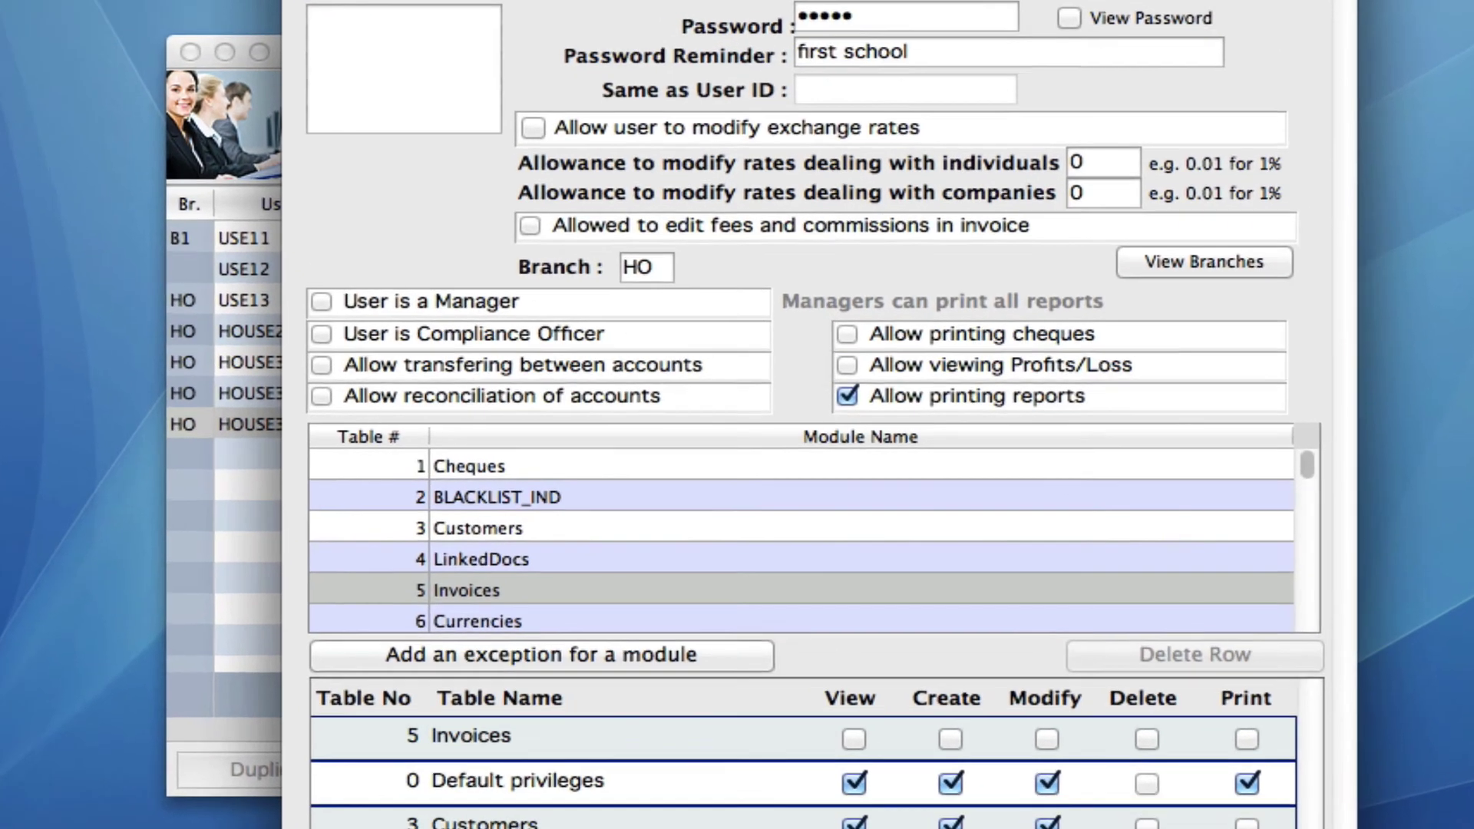
left_click(1141, 795)
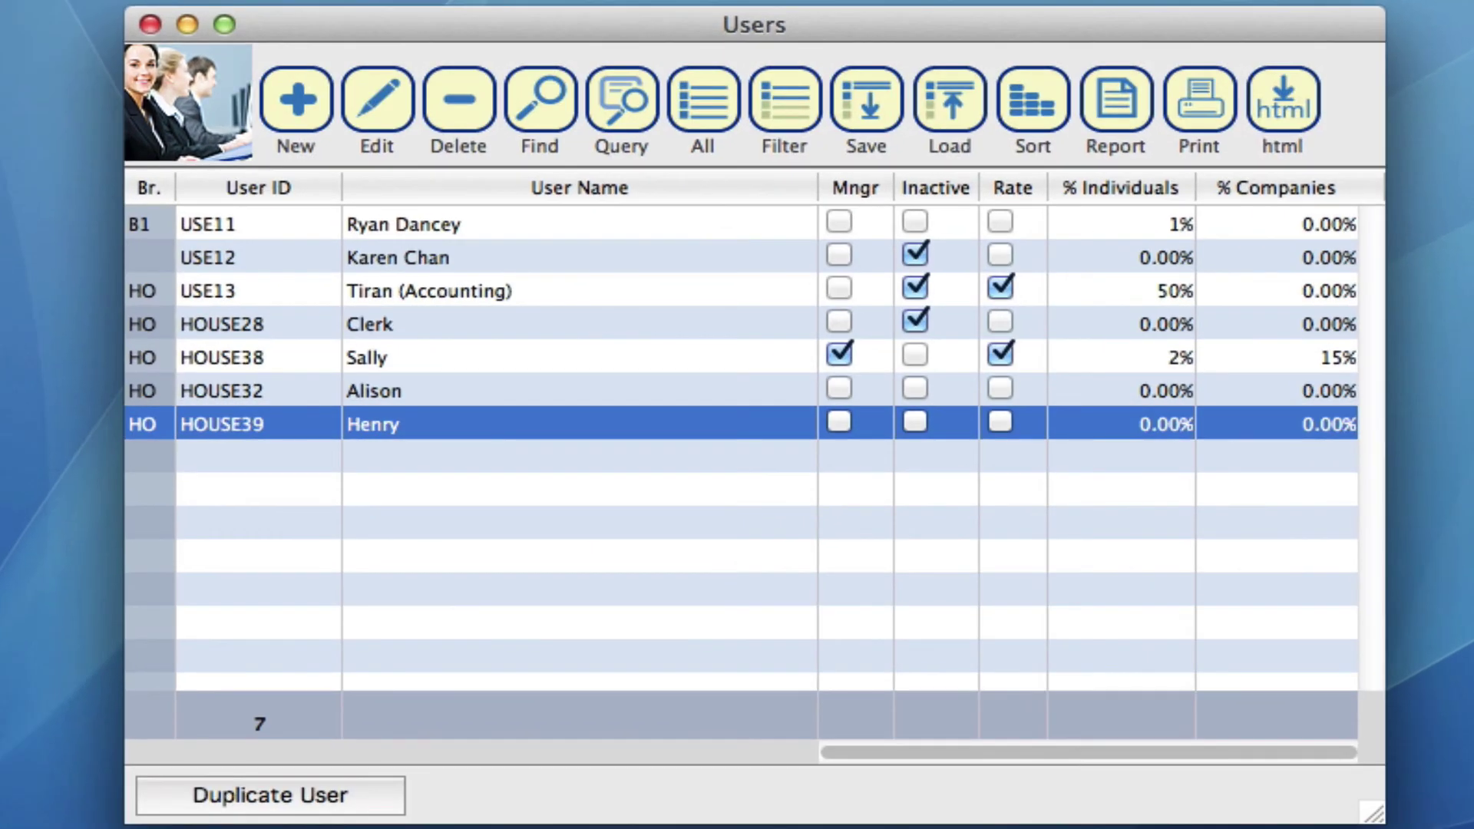